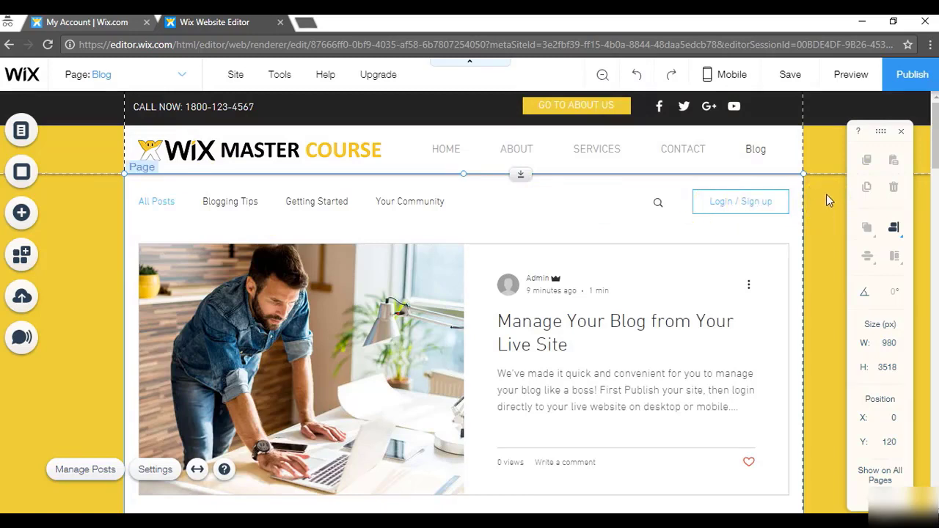
Step: Preview the Blog page, checking the post category filters and the member account options, and return to editing
left_click(852, 76)
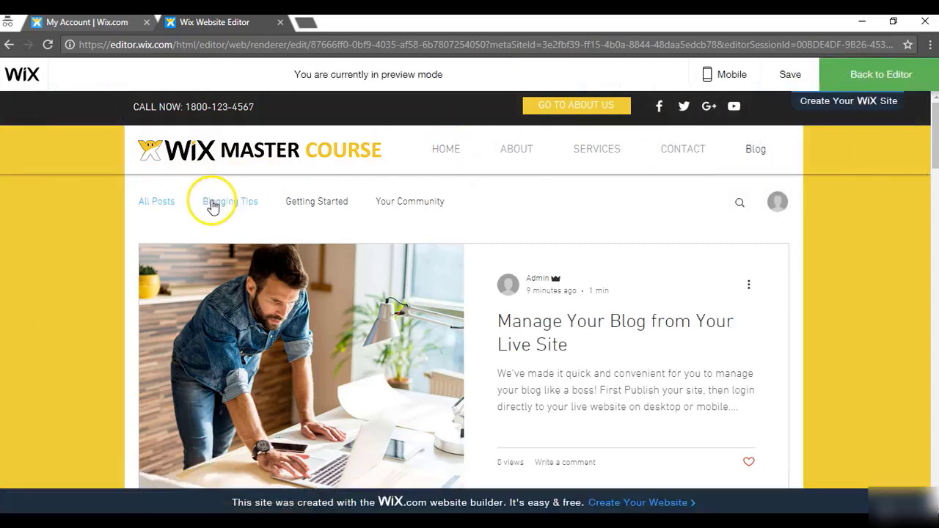
left_click(291, 204)
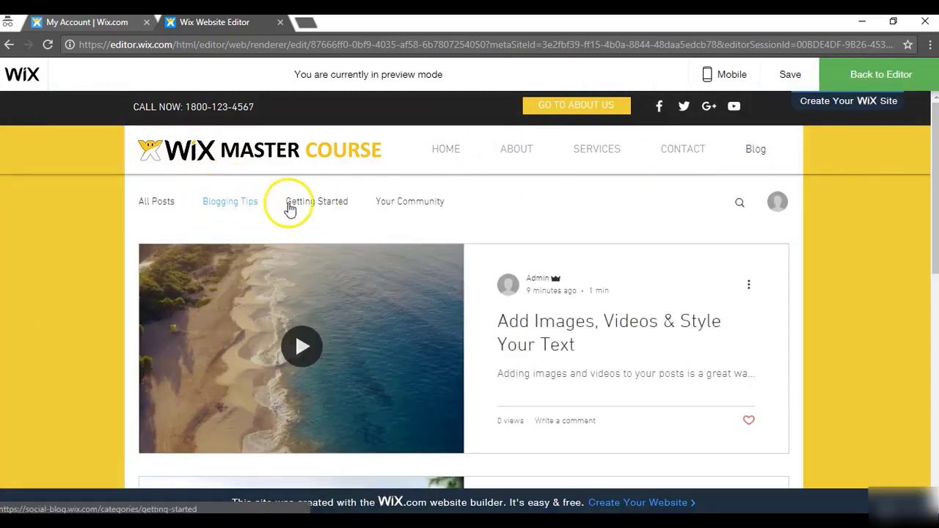
left_click(399, 205)
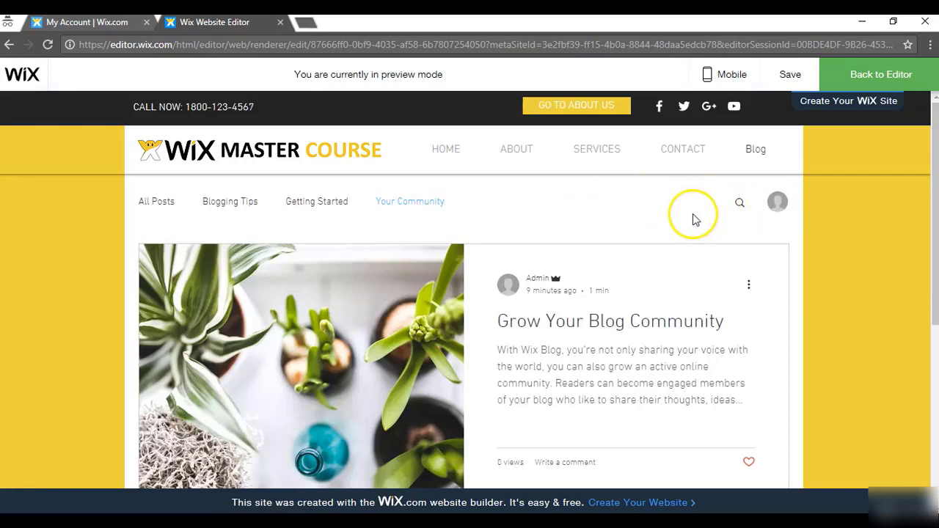
left_click(778, 202)
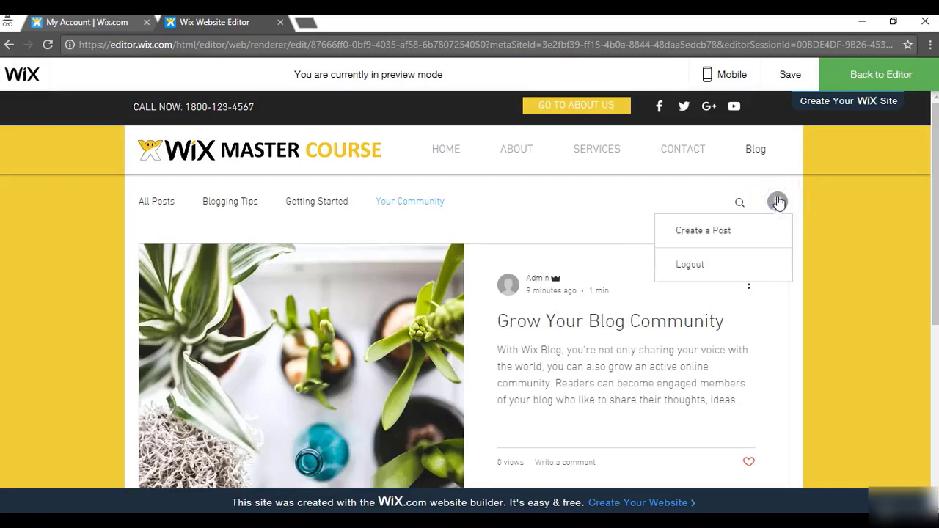
left_click(703, 232)
left_click(697, 266)
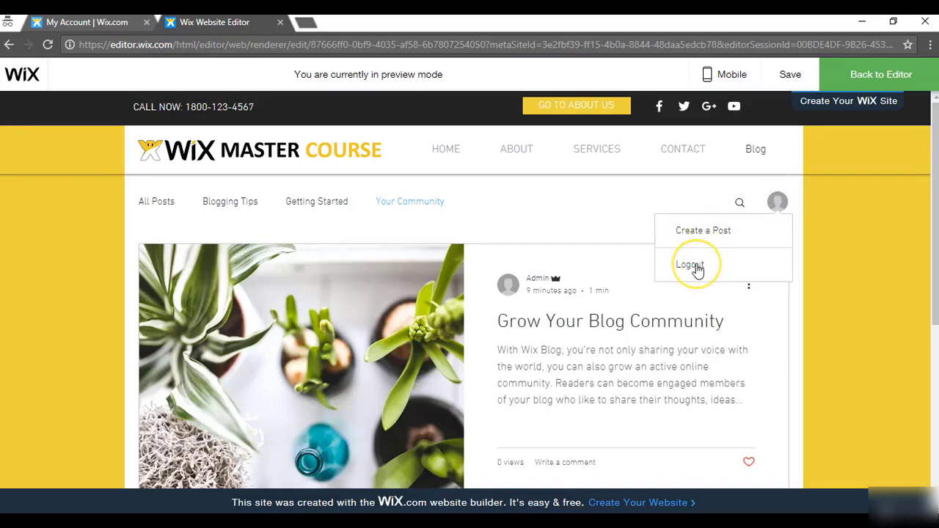
left_click(869, 75)
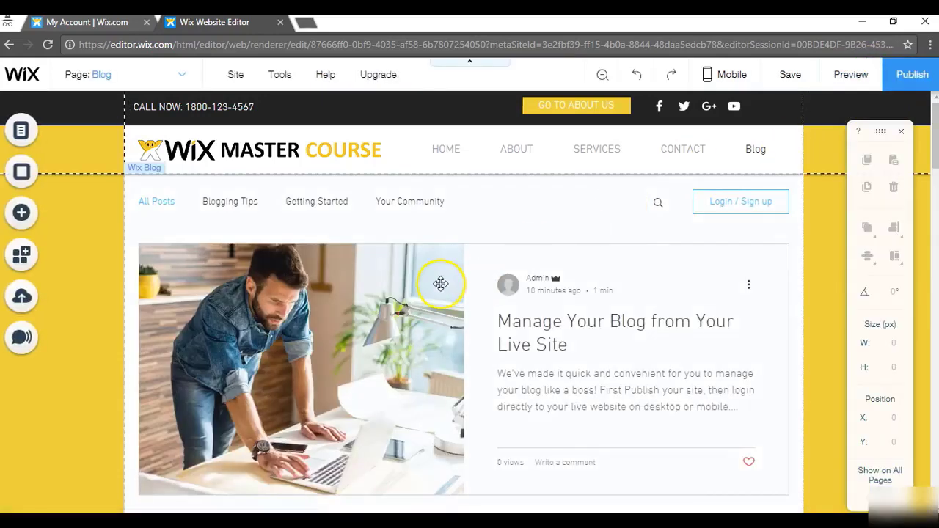
Step: Add a new category to the blog with the menu label "Something New"
left_click(440, 284)
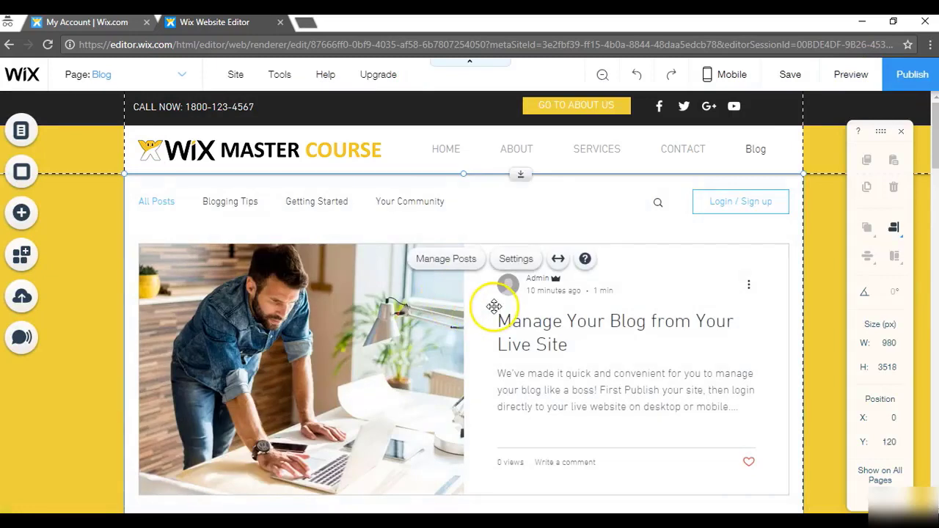
left_click(514, 262)
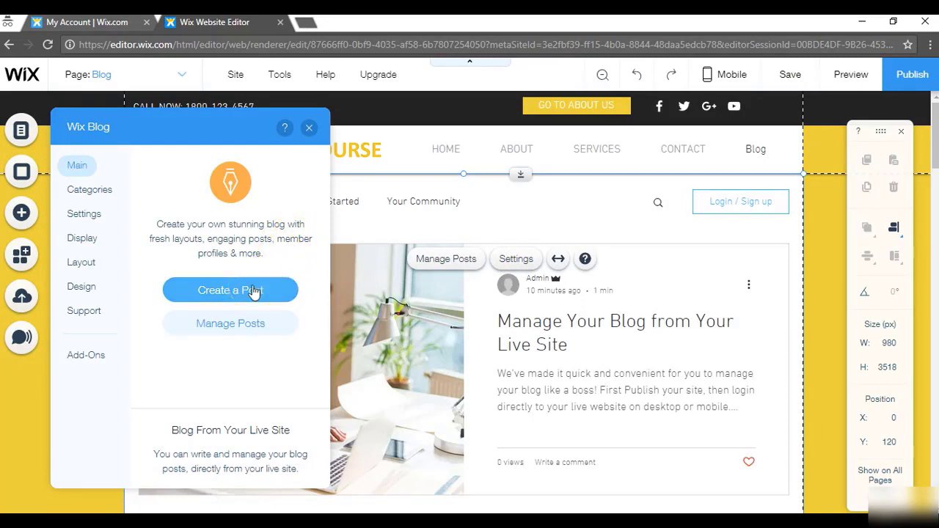
left_click(108, 189)
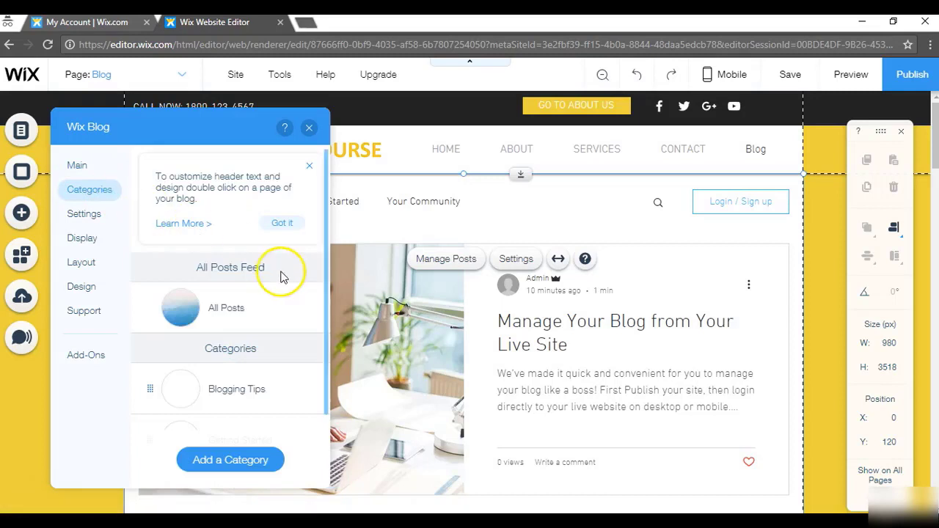
left_click(327, 260)
left_click_drag(327, 261, 314, 351)
left_click(262, 459)
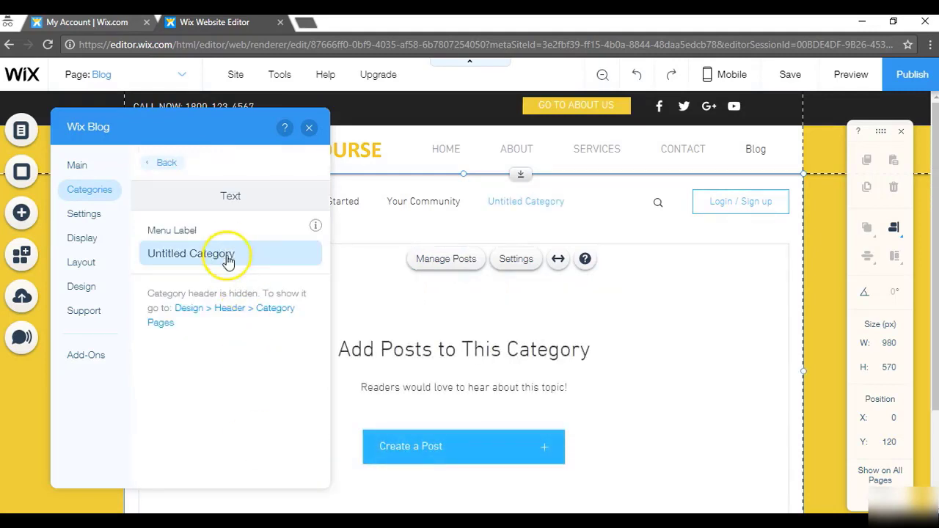
left_click(305, 254)
type("Something New")
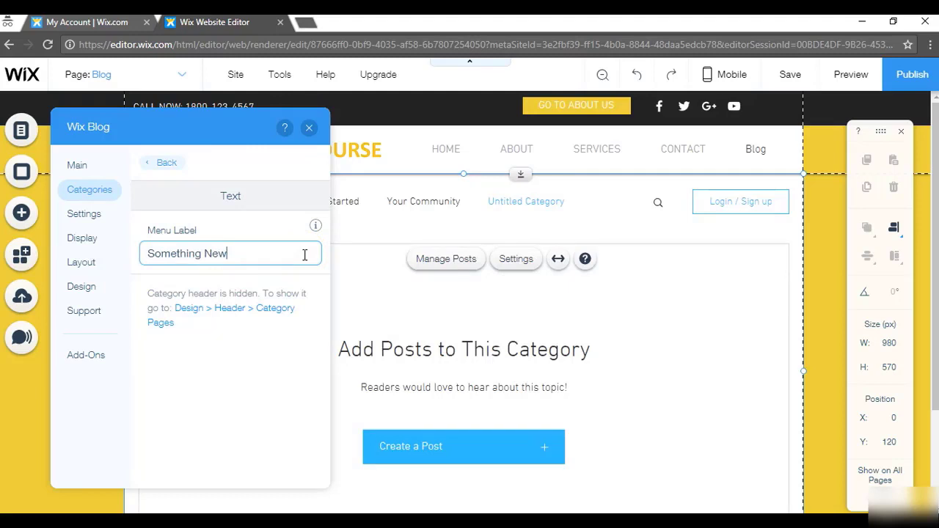
left_click(176, 172)
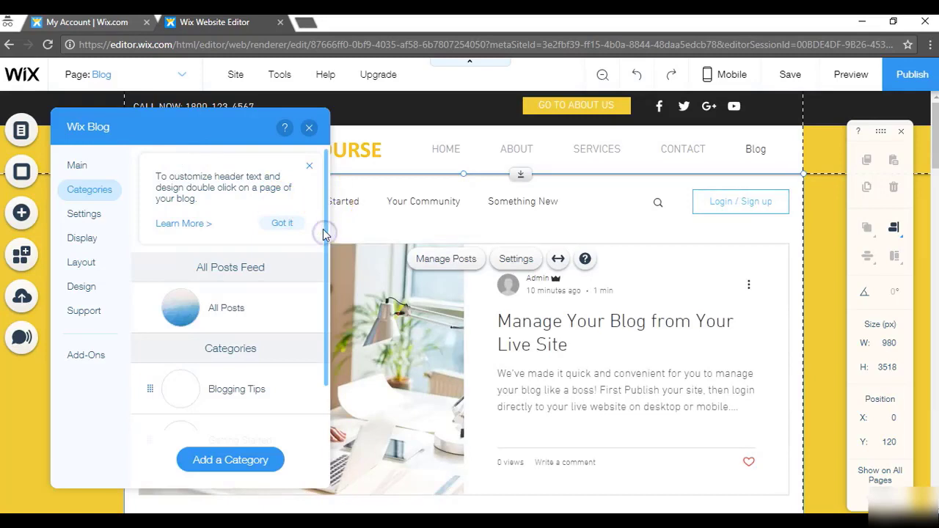
Step: Review the blog's category list and the management options available for the Blogging Tips category
left_click_drag(325, 231, 320, 343)
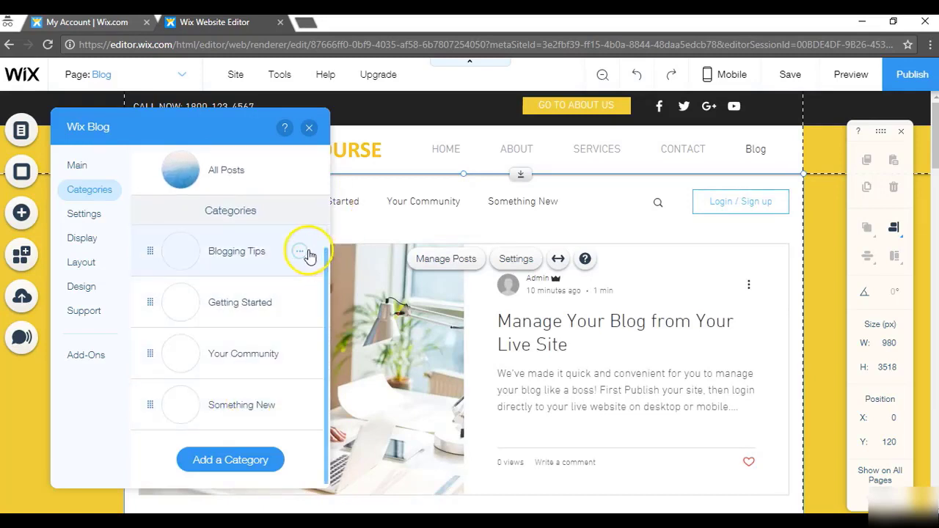
left_click(301, 252)
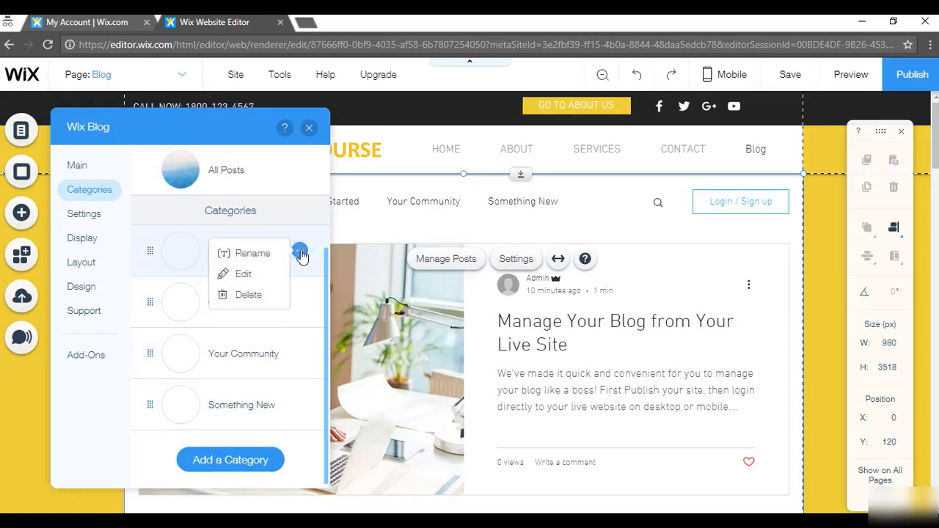
left_click(269, 254)
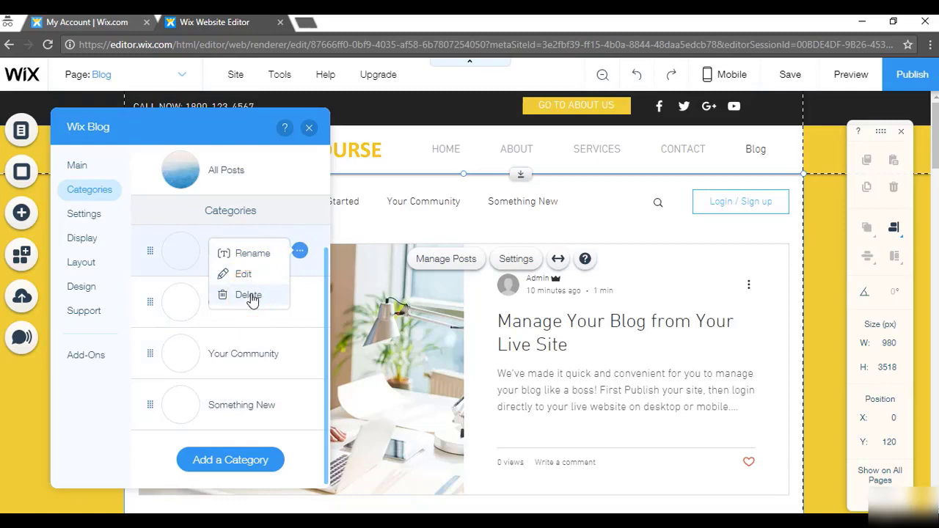
Step: Examine the blog's subject and language choices and the privacy setting for who can write posts
left_click(94, 224)
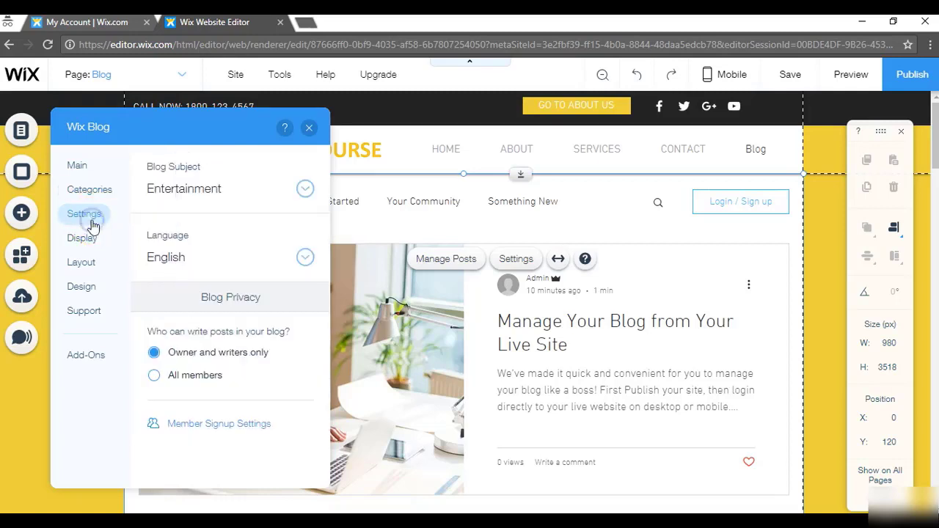
left_click(215, 196)
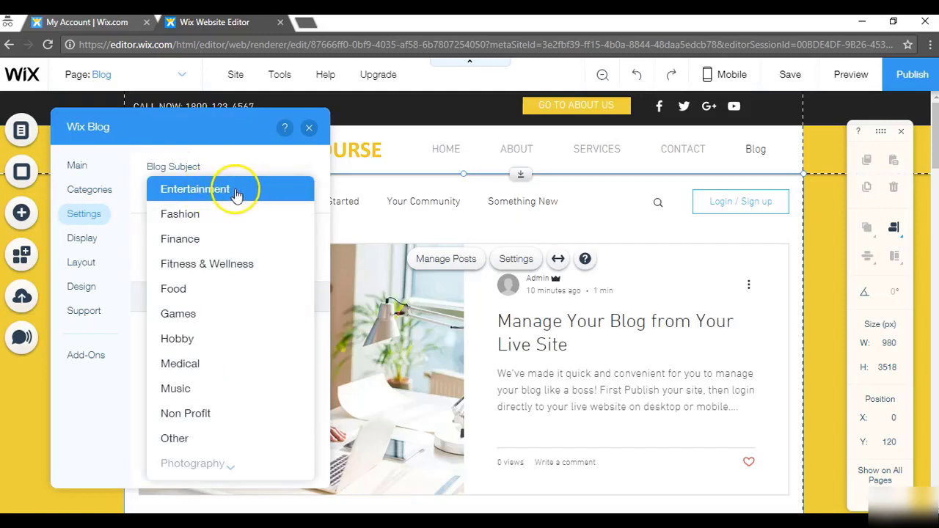
left_click(212, 117)
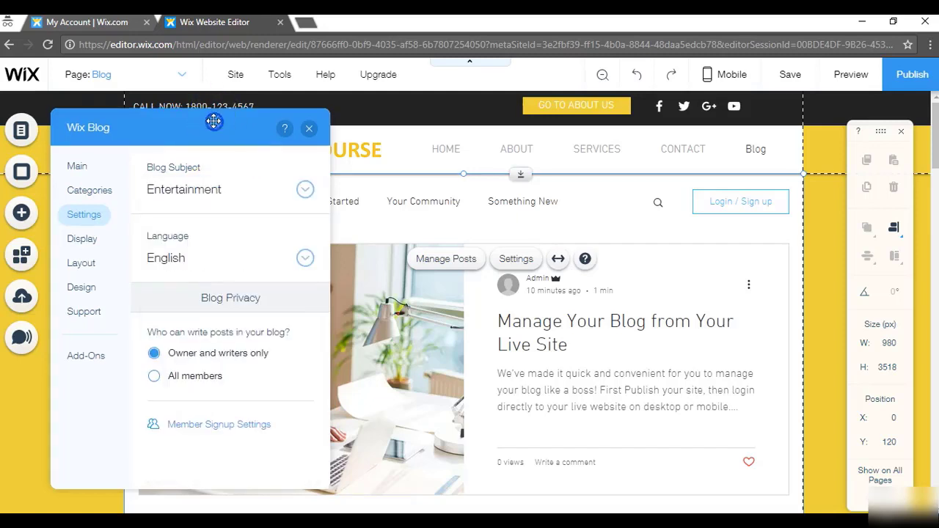
left_click(187, 264)
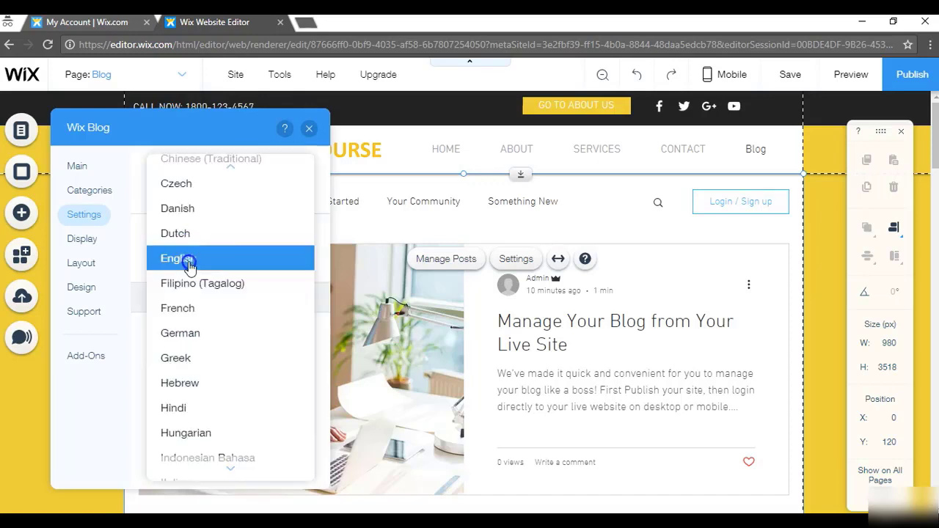
left_click(211, 130)
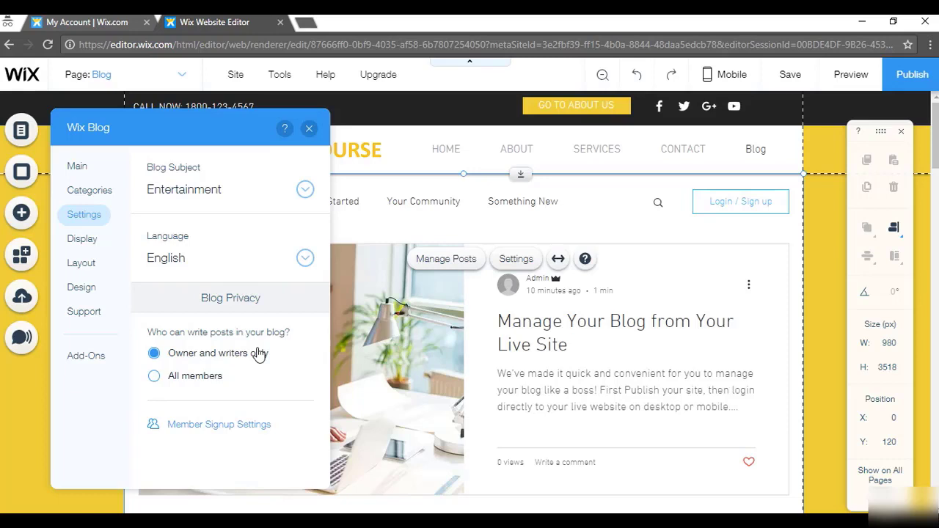
left_click(249, 353)
left_click(262, 354)
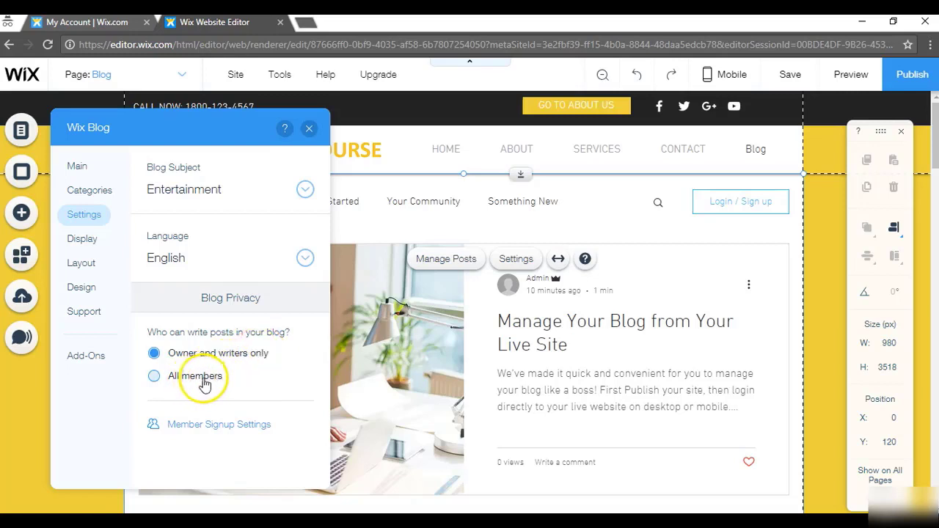
Step: Review the blog's feed display options and the layout choices for the All Posts feed and Category Pages
left_click(95, 240)
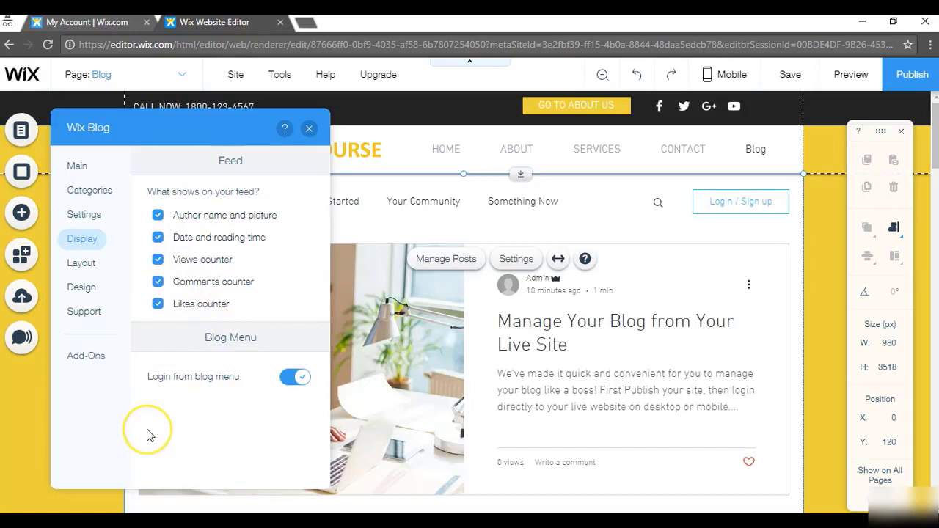
left_click(85, 264)
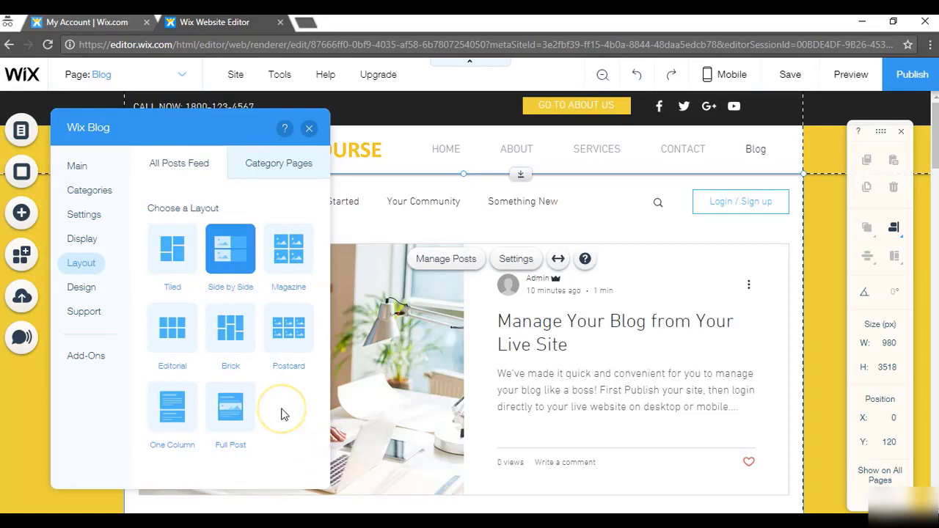
left_click(294, 168)
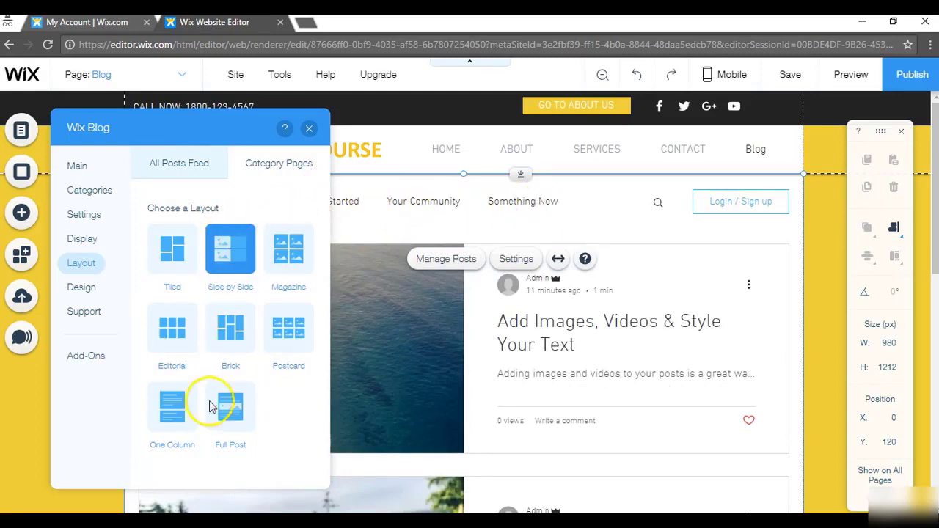
Step: Examine the blog navigation menu's design options, including the available fonts and the color settings
left_click(79, 286)
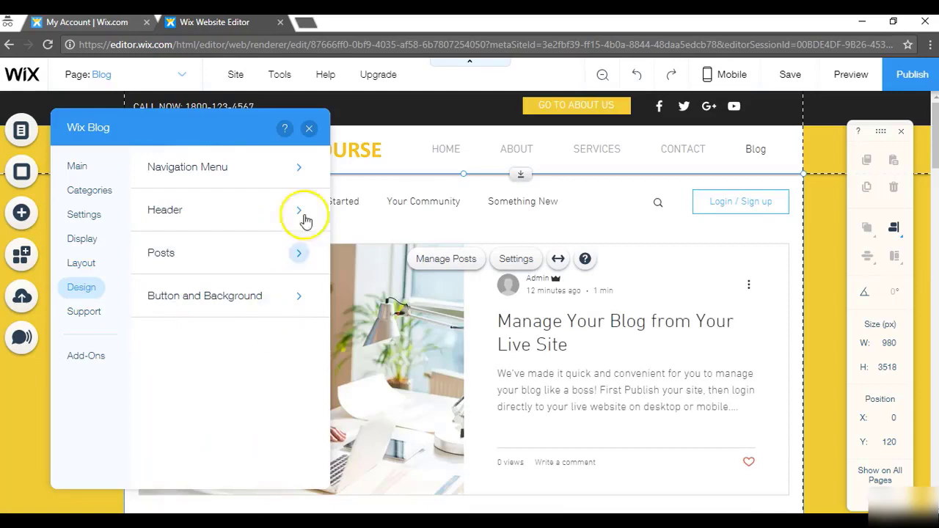
left_click(305, 167)
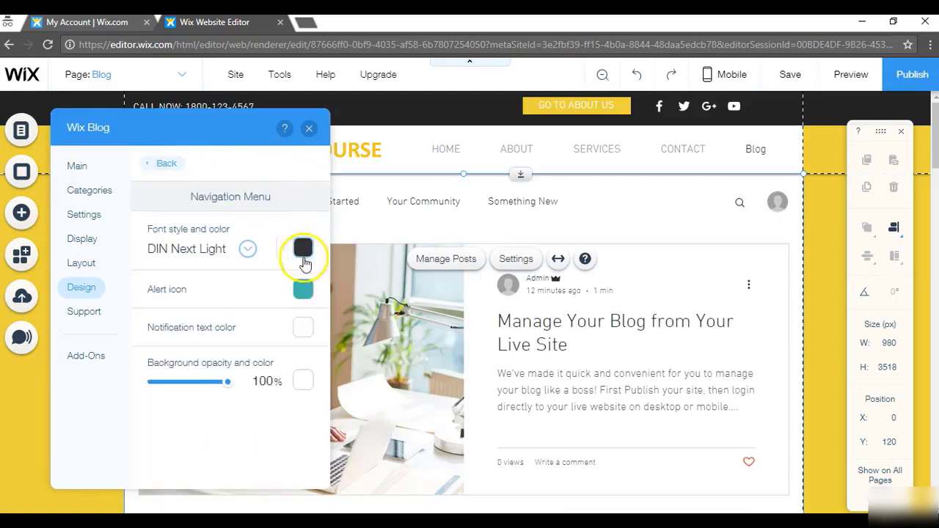
left_click(250, 251)
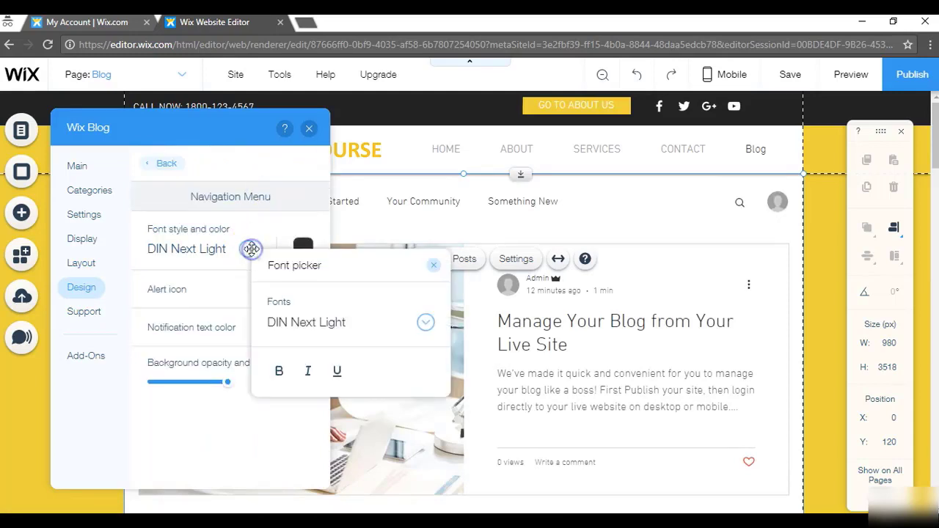
left_click(325, 321)
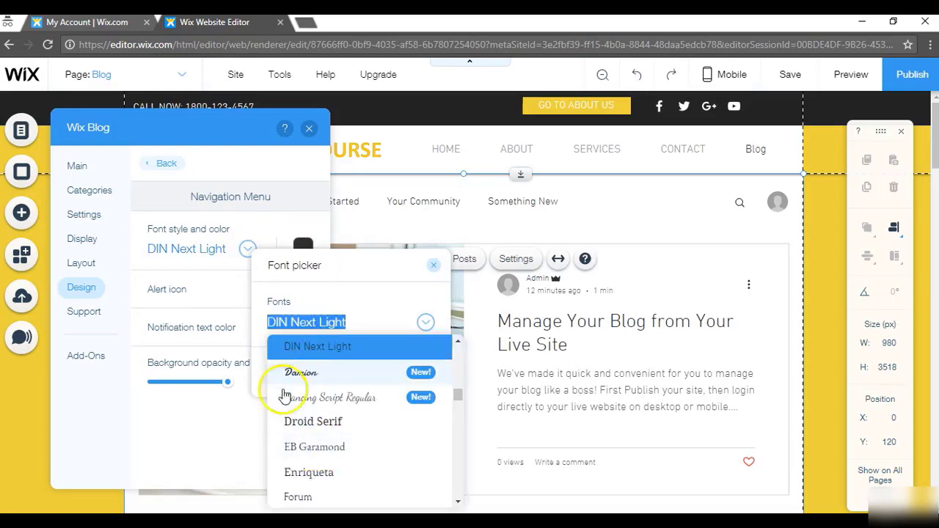
left_click(221, 436)
left_click(291, 181)
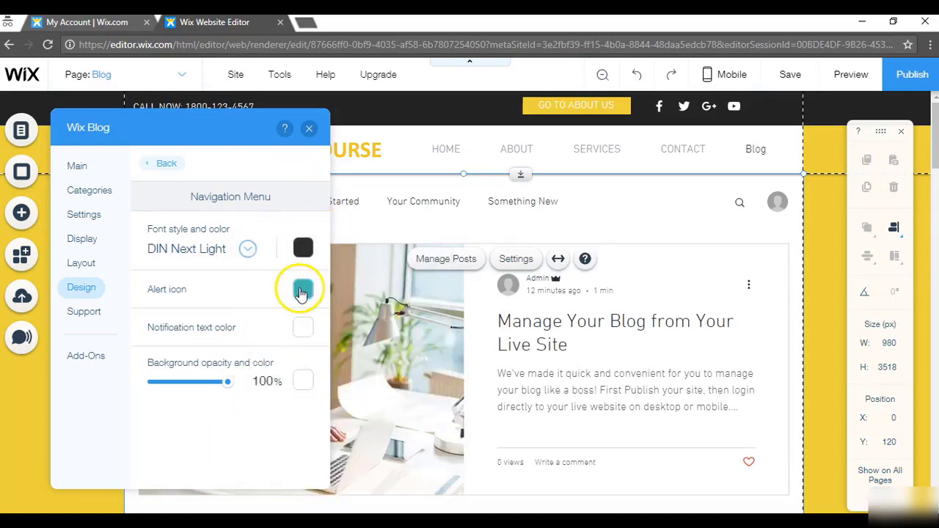
left_click(168, 163)
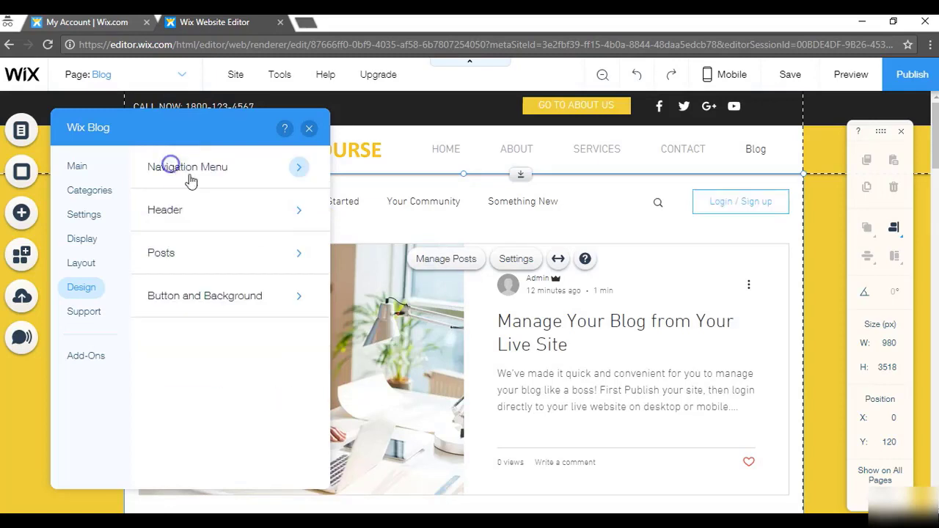
Step: Examine the blog's header design options for the All Posts feed and Category Pages, and the post text design options
left_click(297, 211)
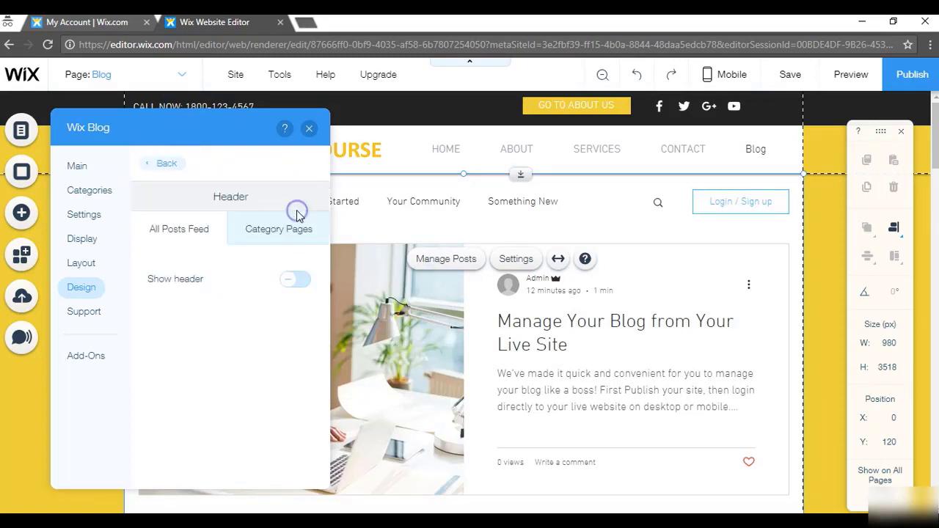
left_click(275, 221)
left_click(185, 230)
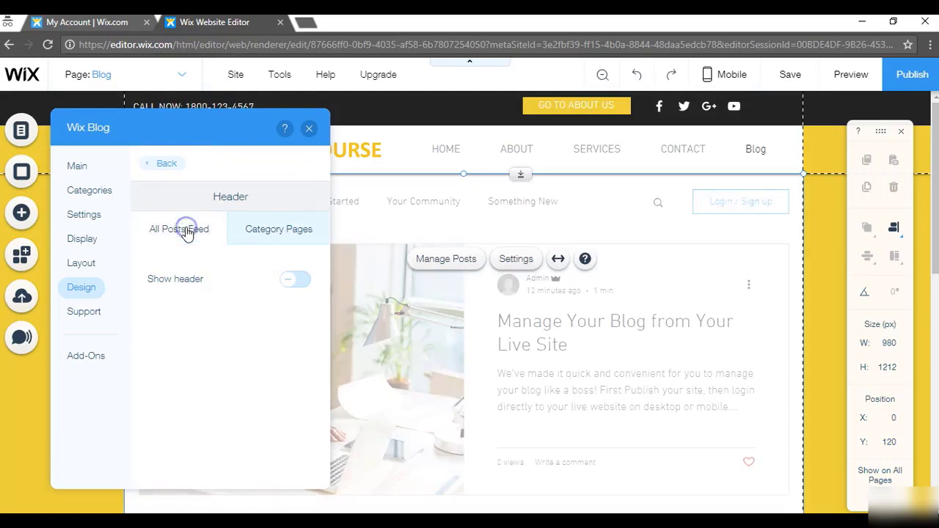
left_click(166, 161)
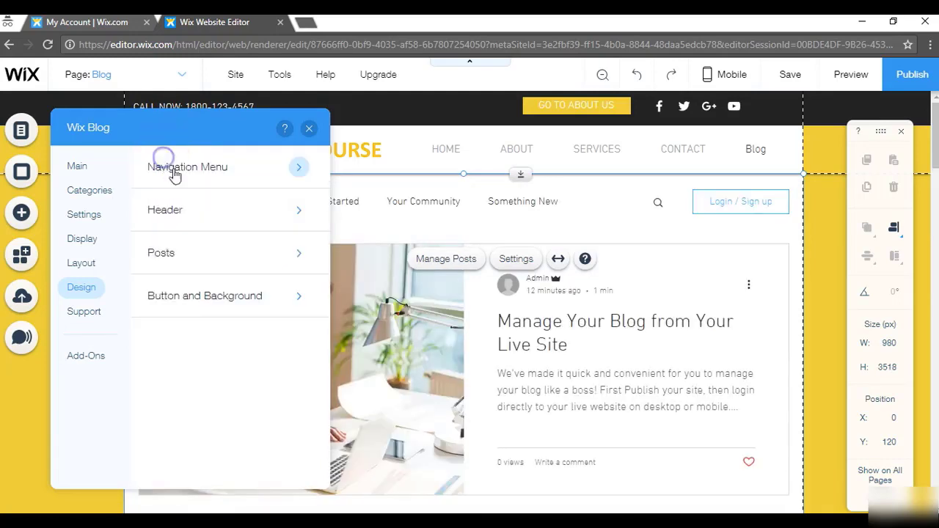
left_click(298, 253)
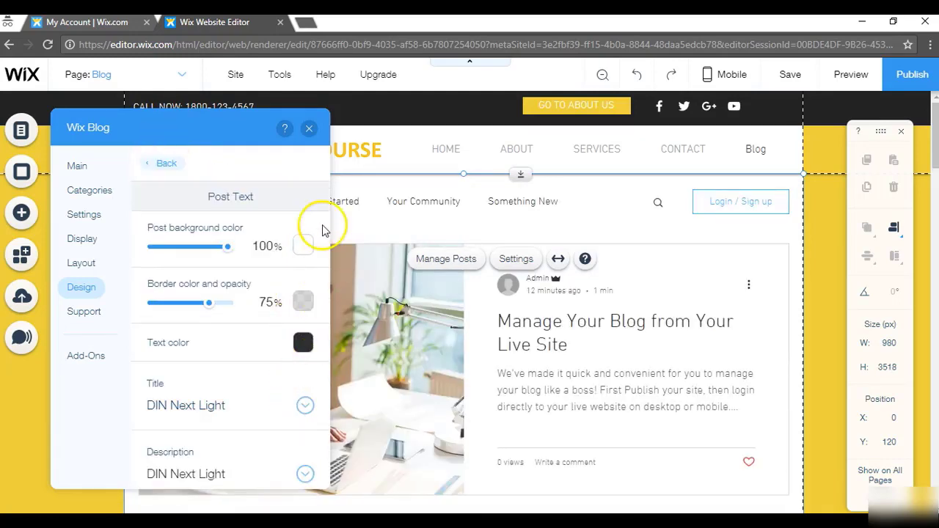
left_click(165, 163)
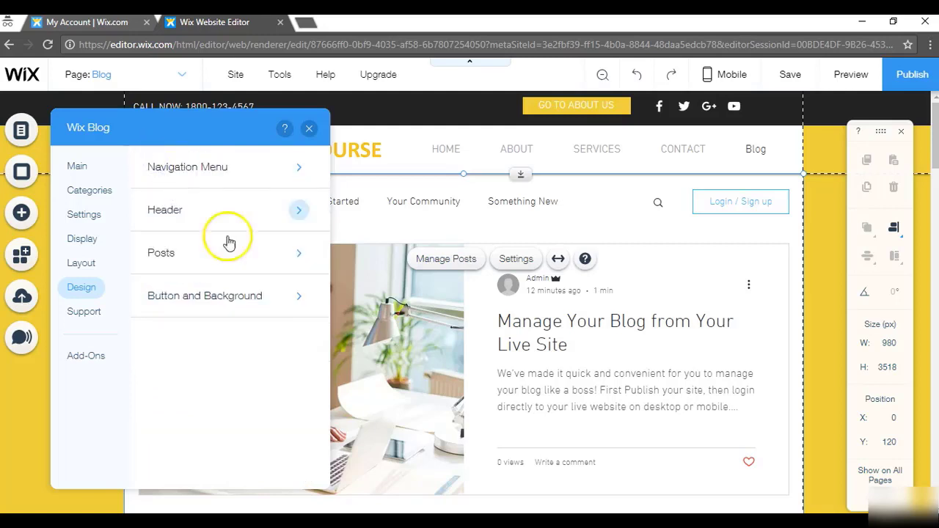
Step: Examine the blog's button and background design options and the available support options
left_click(276, 293)
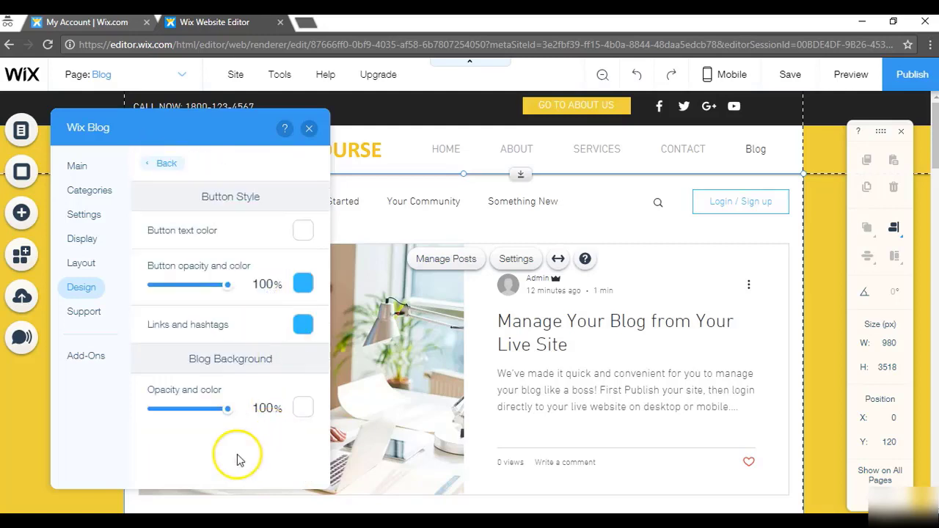
left_click(173, 166)
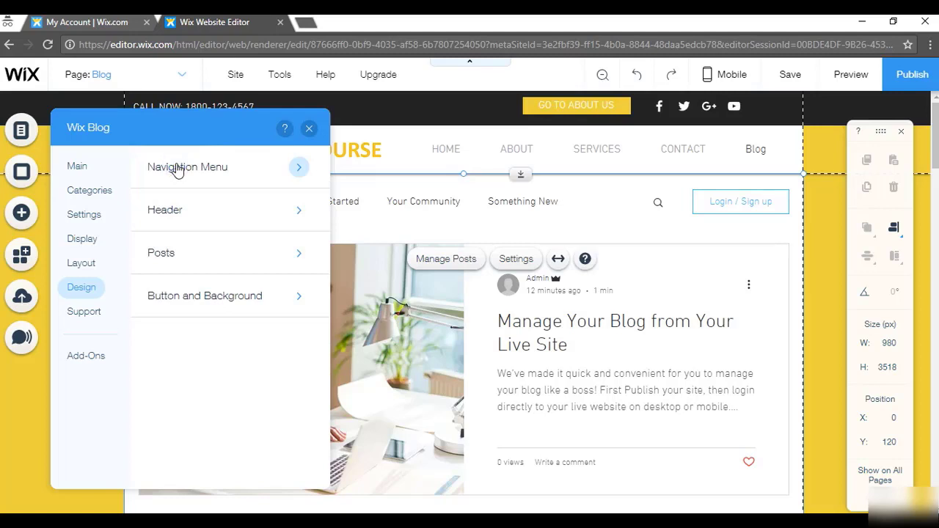
left_click(92, 317)
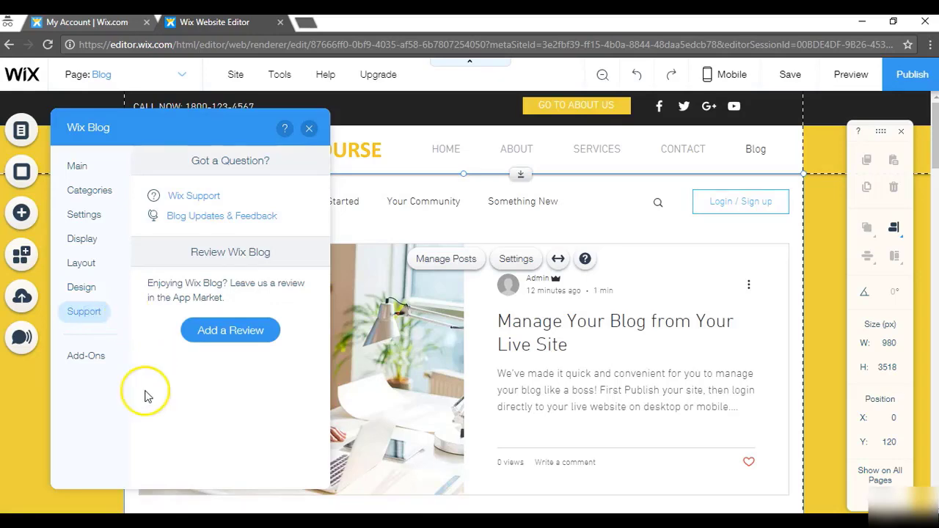
Step: Examine the blog add-ons, including the pages where the Custom Feed and Recent Post Feed can be added
left_click(96, 355)
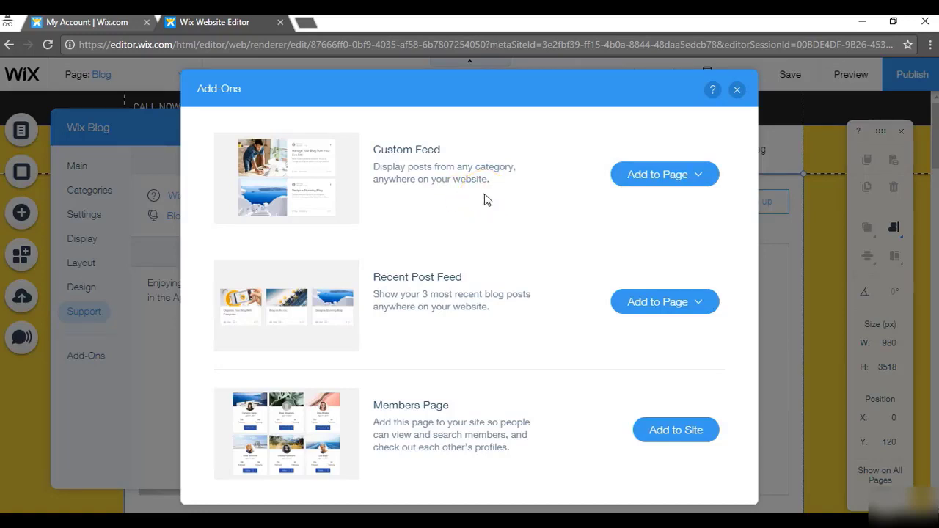
left_click(695, 176)
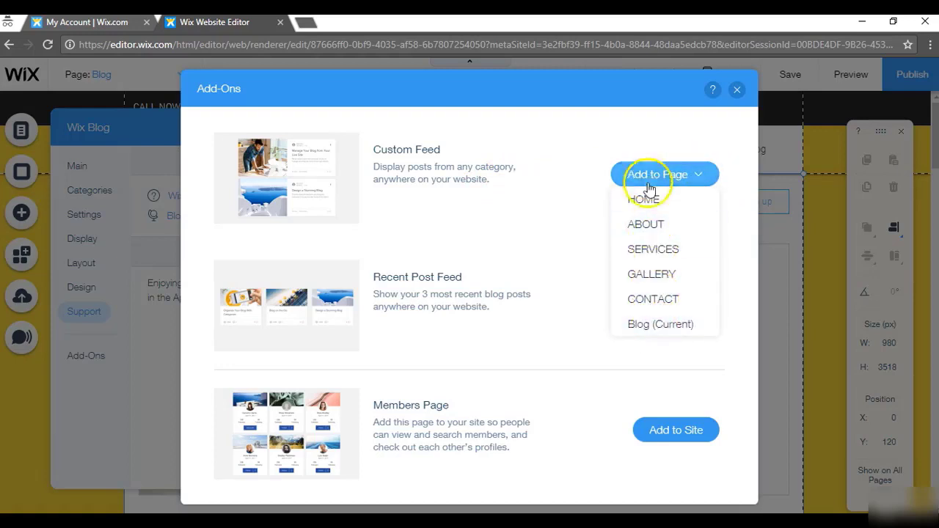
left_click(569, 132)
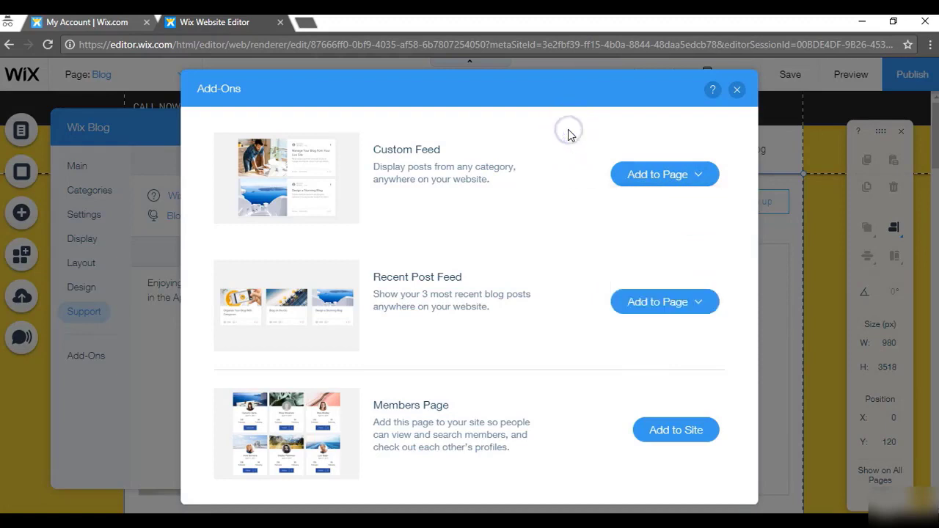
left_click(572, 145)
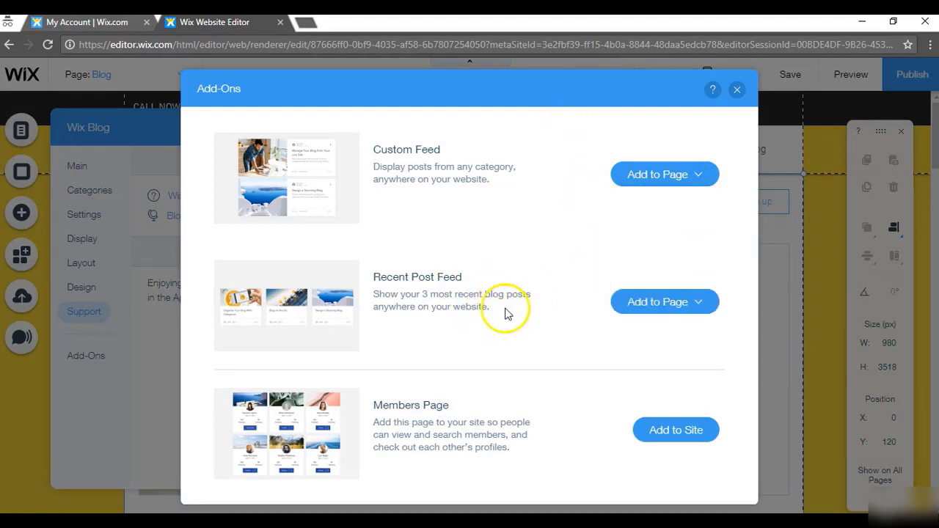
left_click(666, 308)
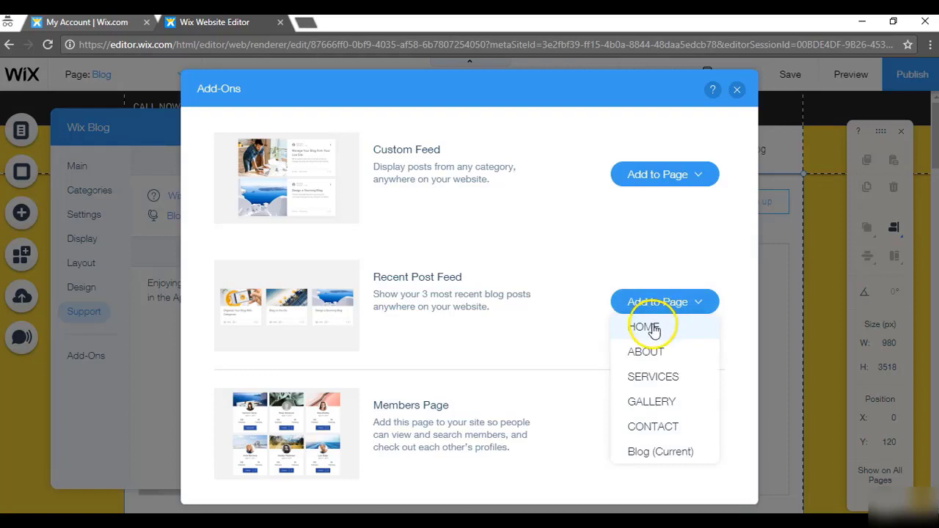
left_click(596, 339)
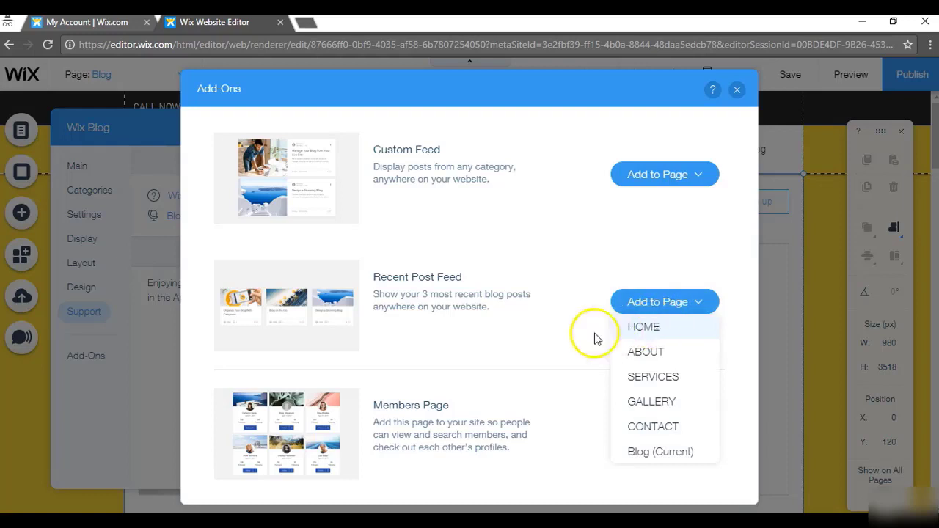
left_click(514, 350)
left_click(480, 419)
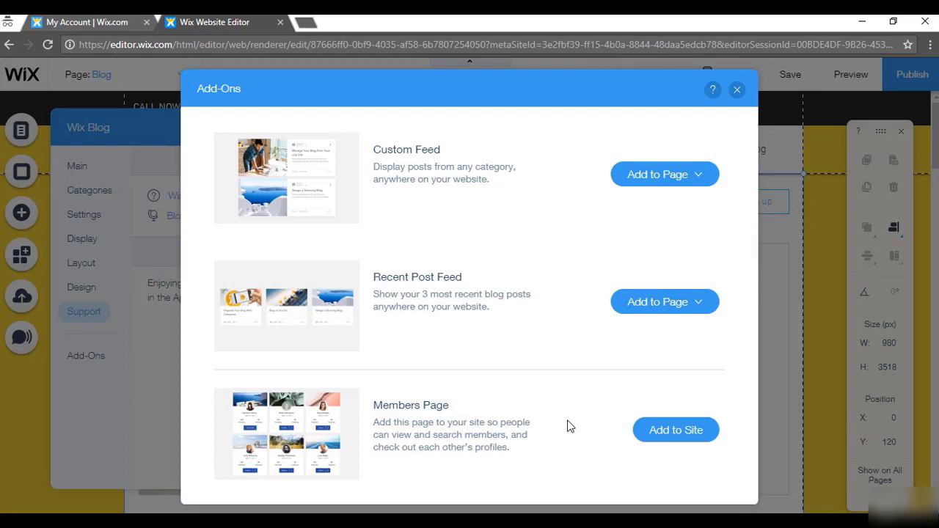
Step: Add the Members Page add-on to the site and look over the new page
left_click(671, 436)
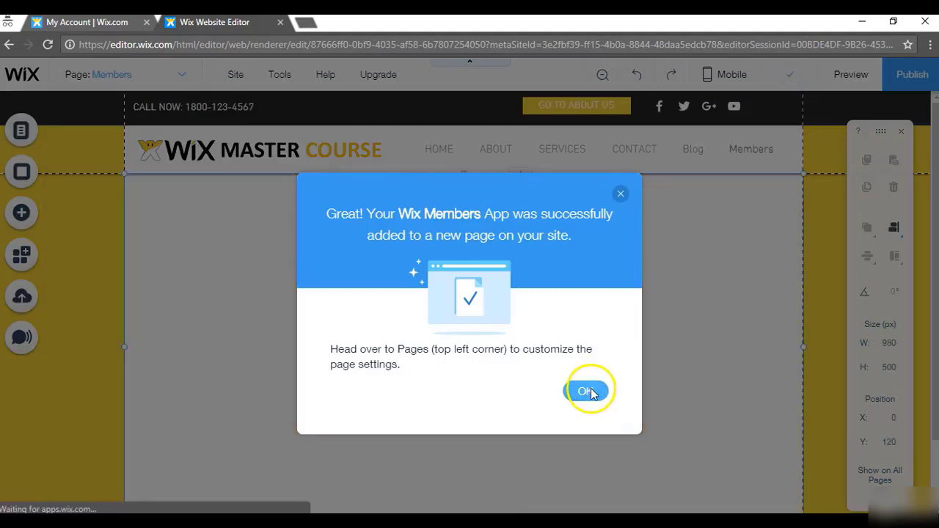
left_click(588, 392)
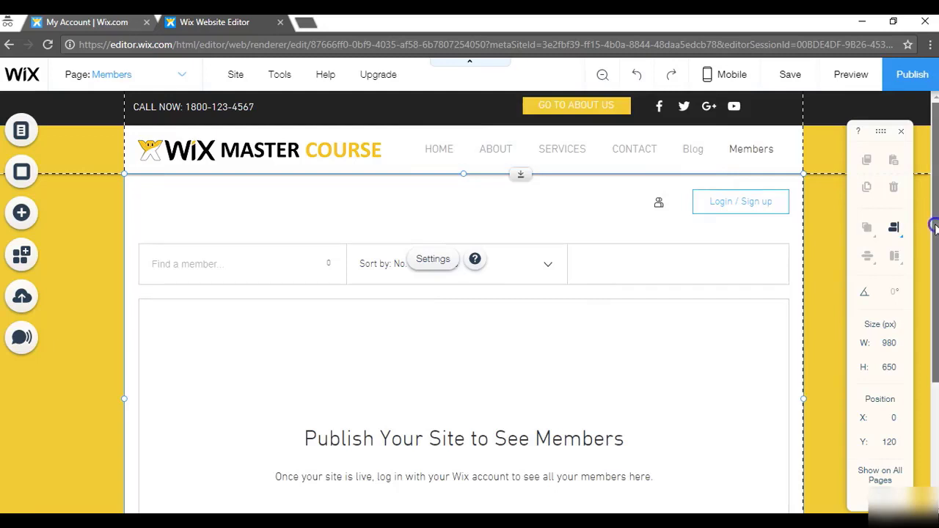
left_click_drag(934, 227, 933, 261)
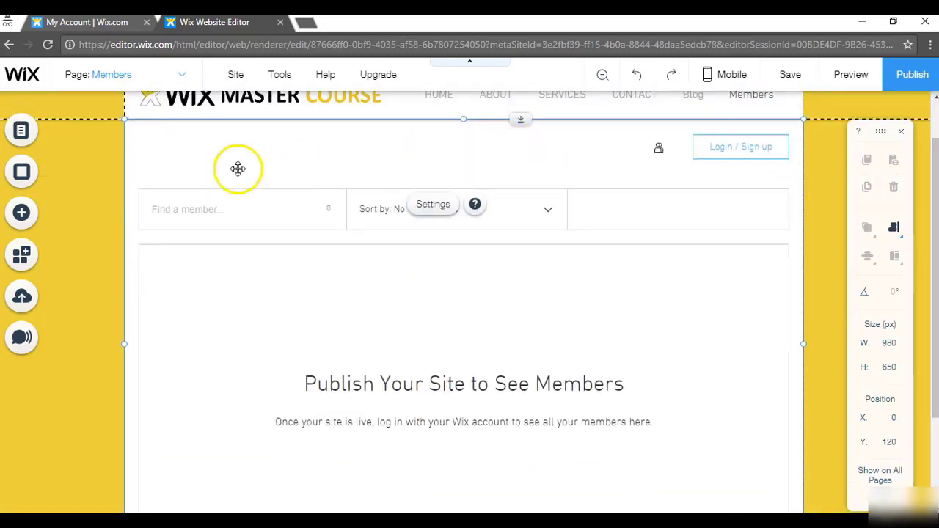
Step: Review the page options available for the Members page in the site menu
left_click(36, 130)
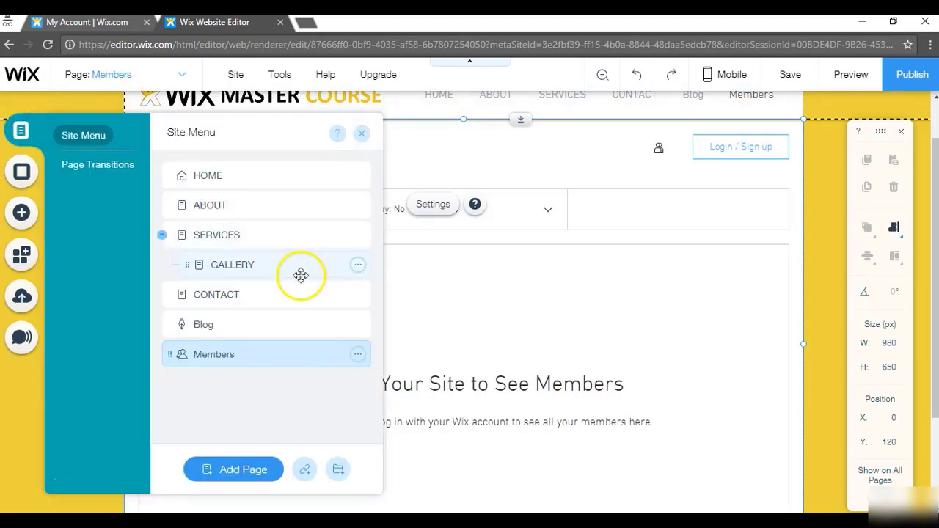
left_click(357, 356)
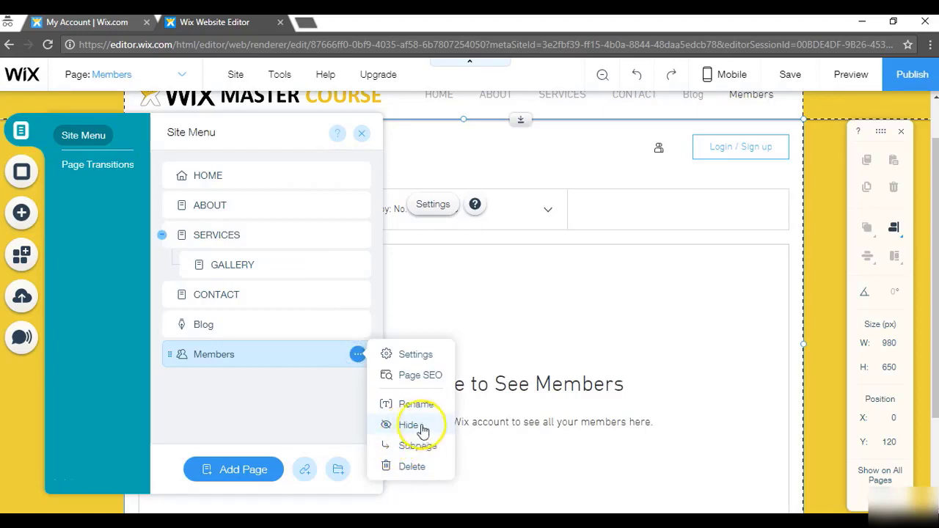
left_click(829, 319)
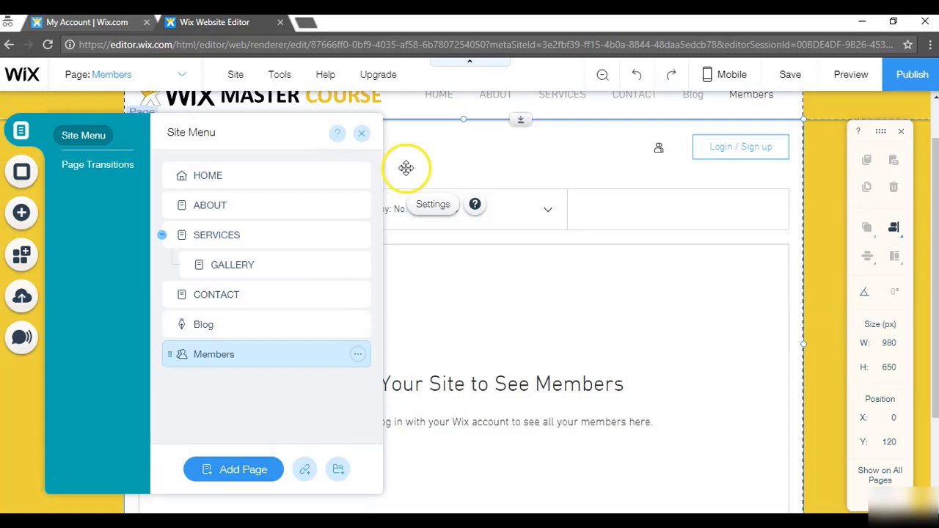
left_click(361, 134)
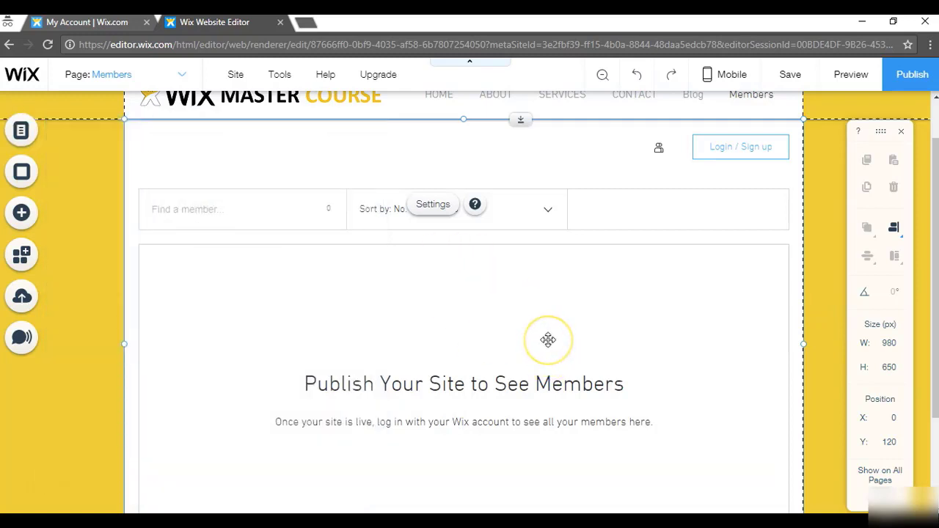
left_click(626, 339)
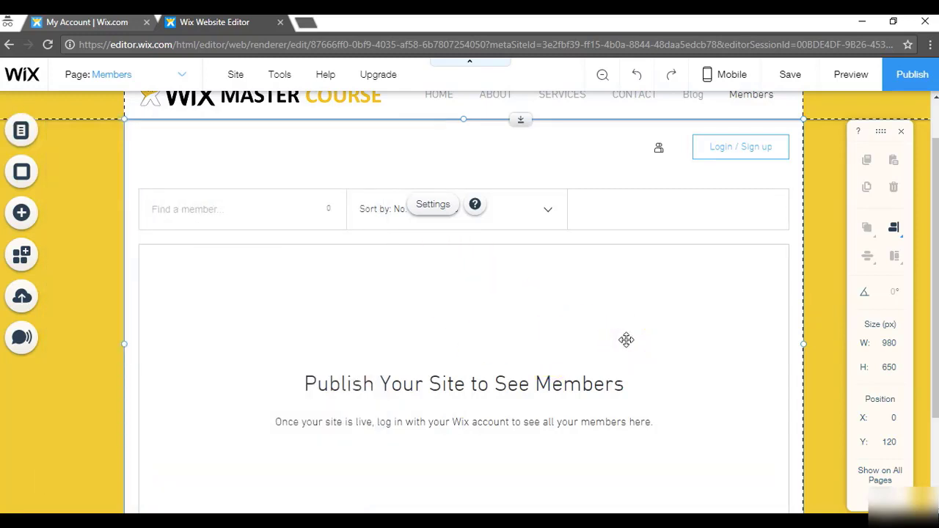
left_click(690, 326)
left_click(604, 281)
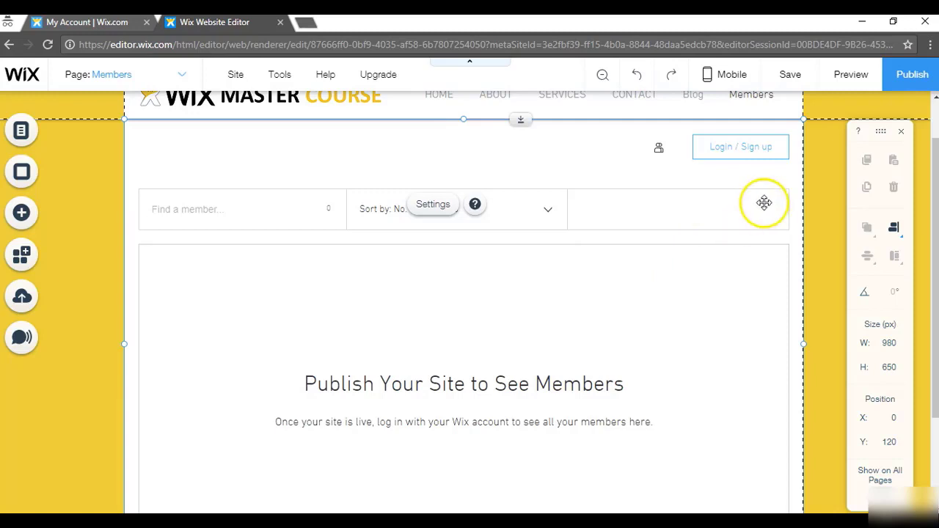
Step: Preview the site and check the members list and the member notifications
left_click(860, 78)
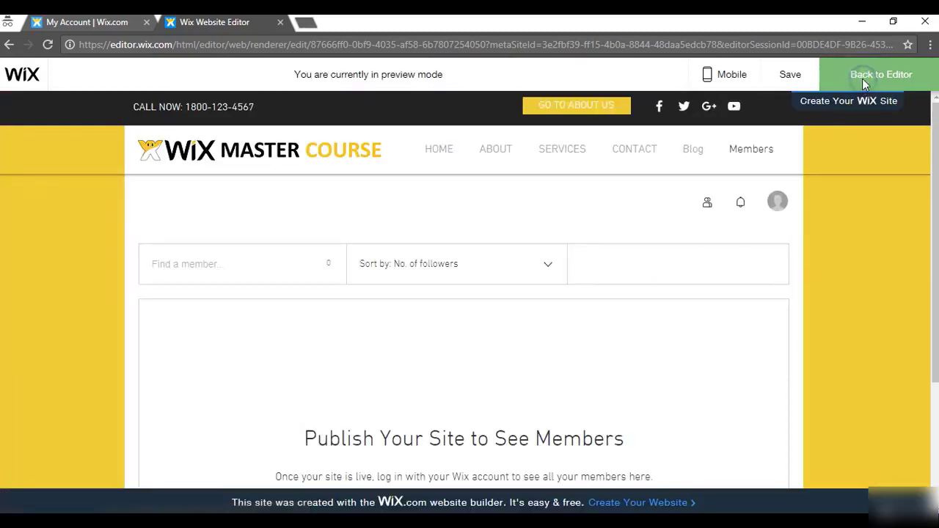
left_click(709, 205)
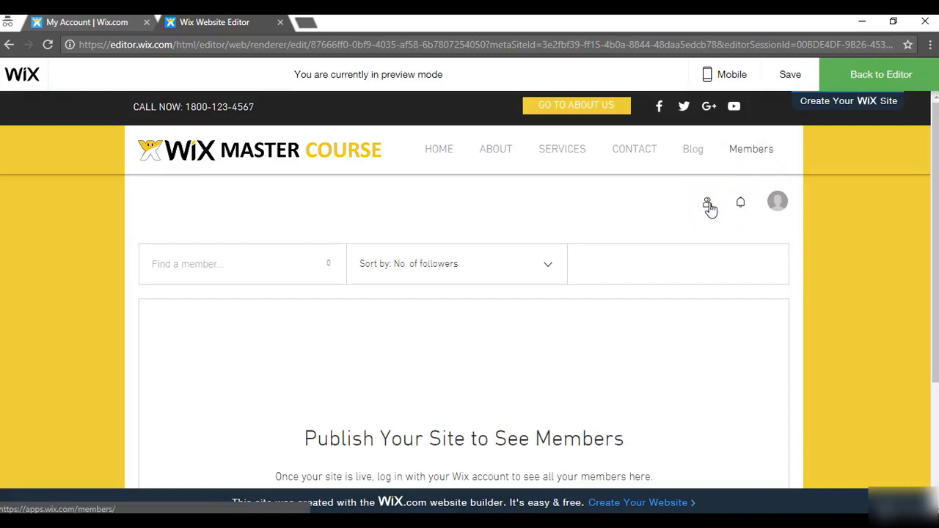
left_click(708, 206)
left_click(743, 206)
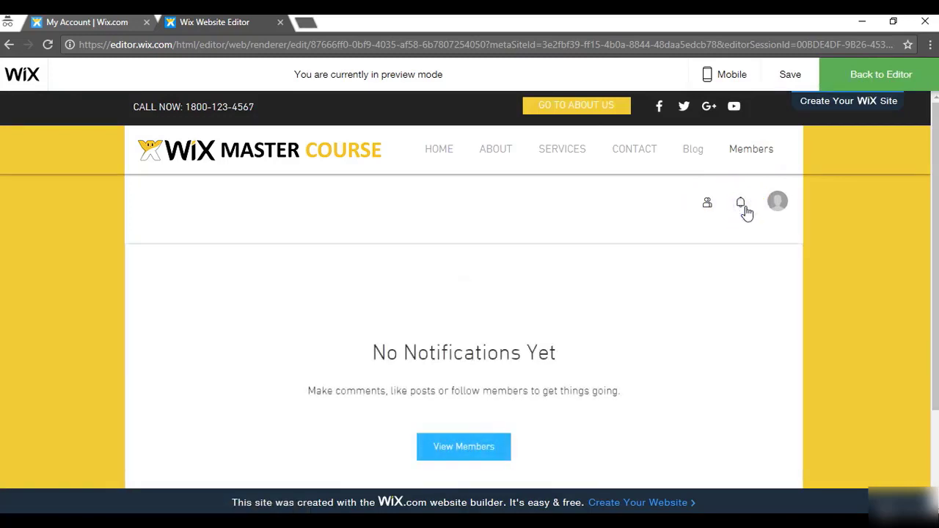
left_click(480, 455)
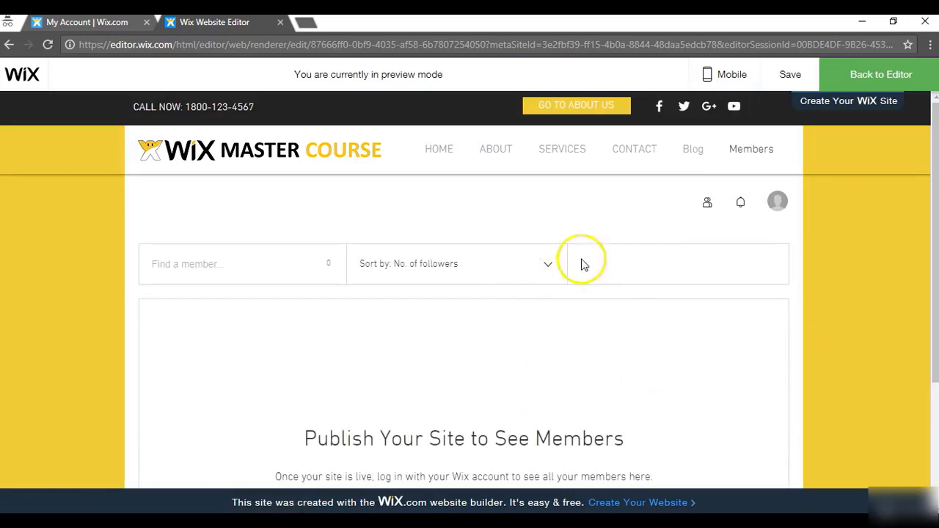
Step: View the member account's settings page and its My Profile page in the preview
left_click(775, 199)
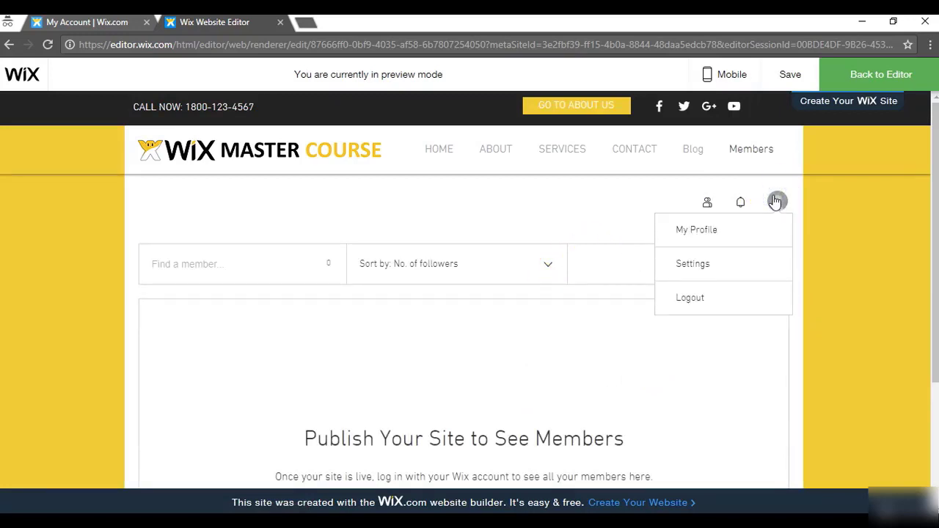
left_click(778, 200)
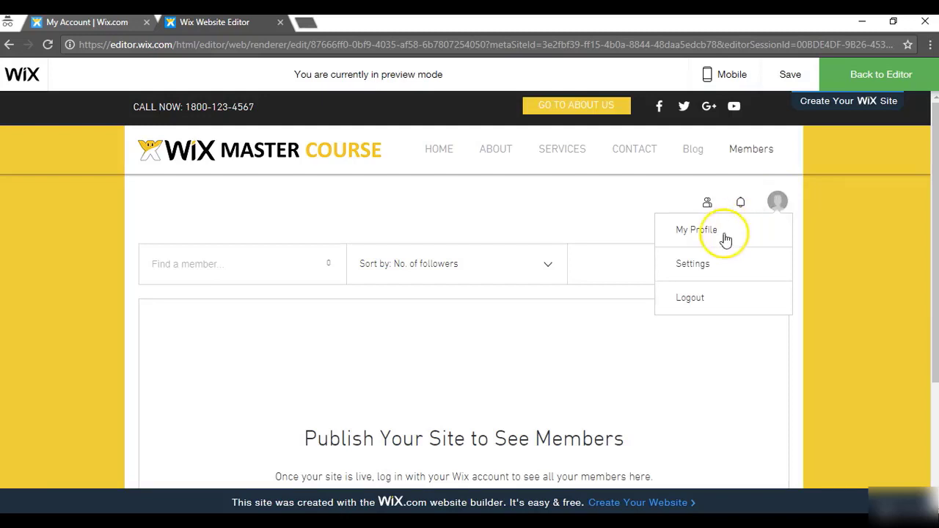
left_click(694, 263)
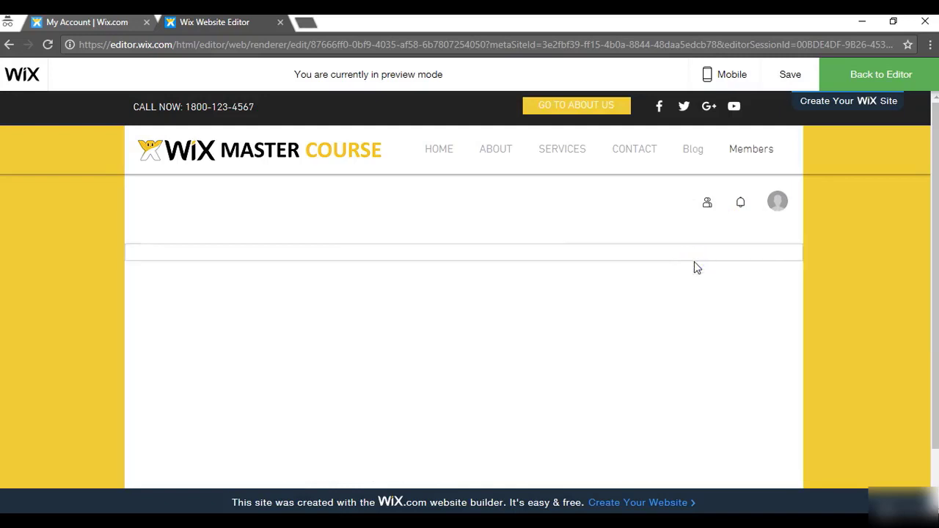
left_click(750, 238)
left_click(777, 201)
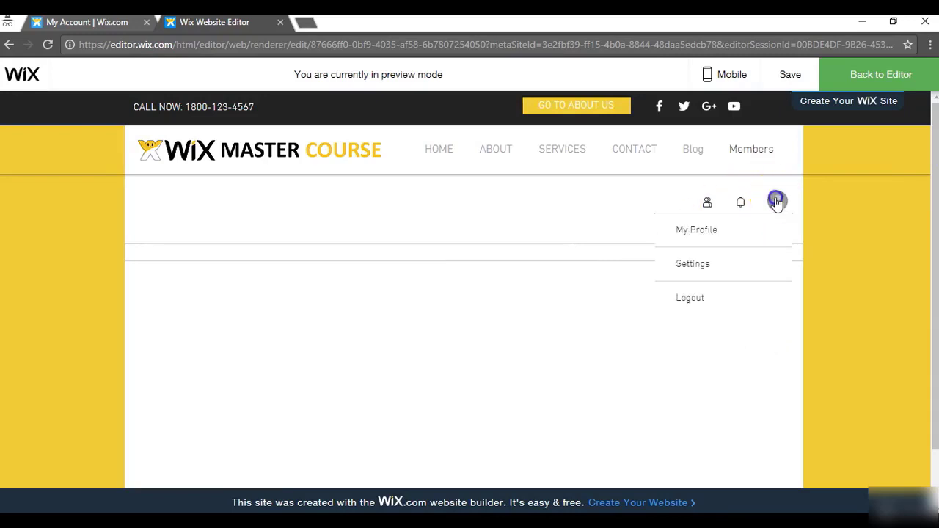
left_click(711, 232)
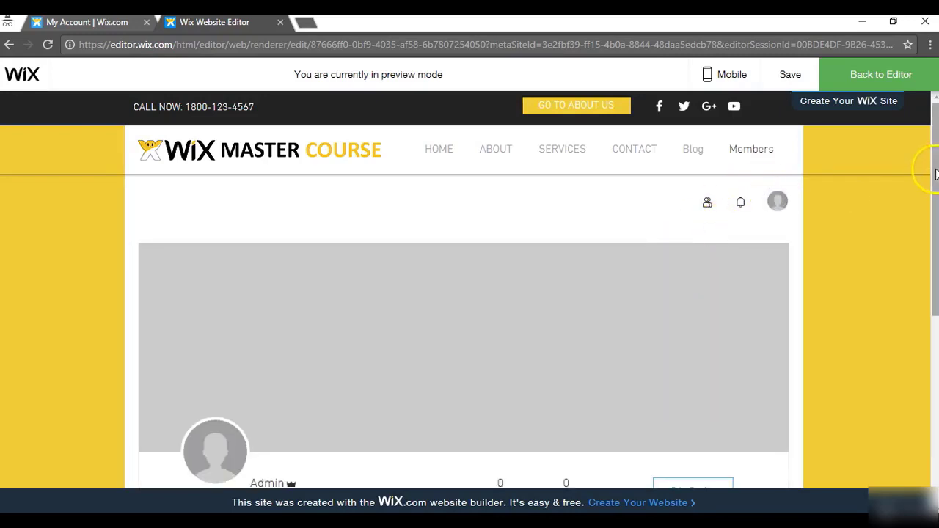
left_click_drag(933, 187, 922, 308)
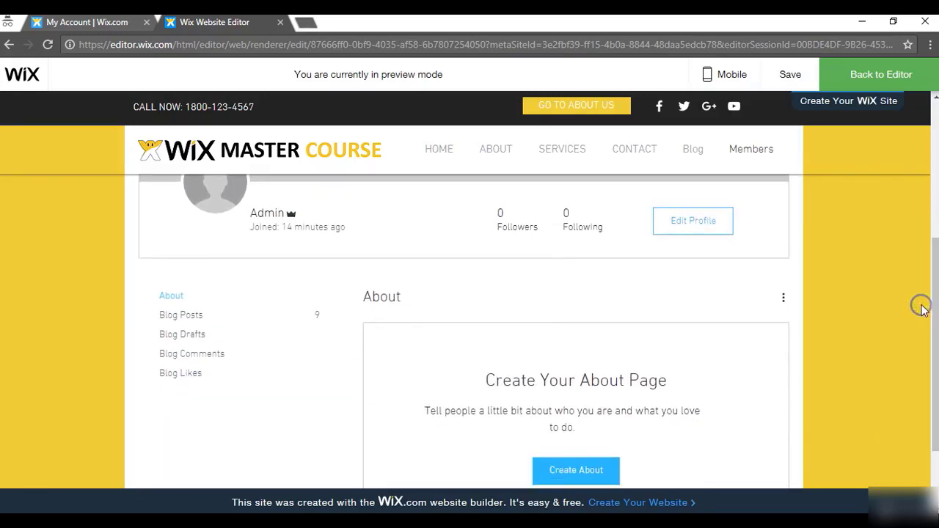
Step: Examine the admin profile's editing options and its About page editor, and cancel the profile edit
left_click(713, 226)
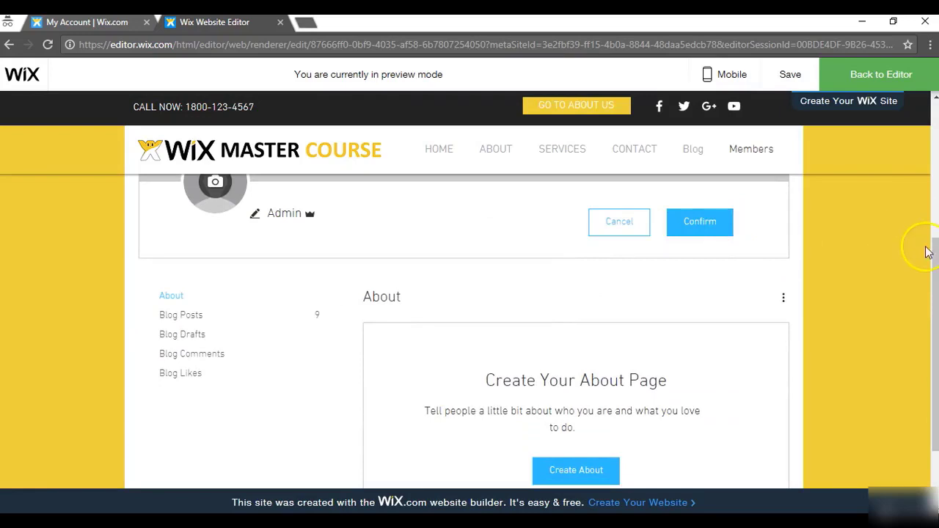
left_click_drag(928, 252, 928, 178)
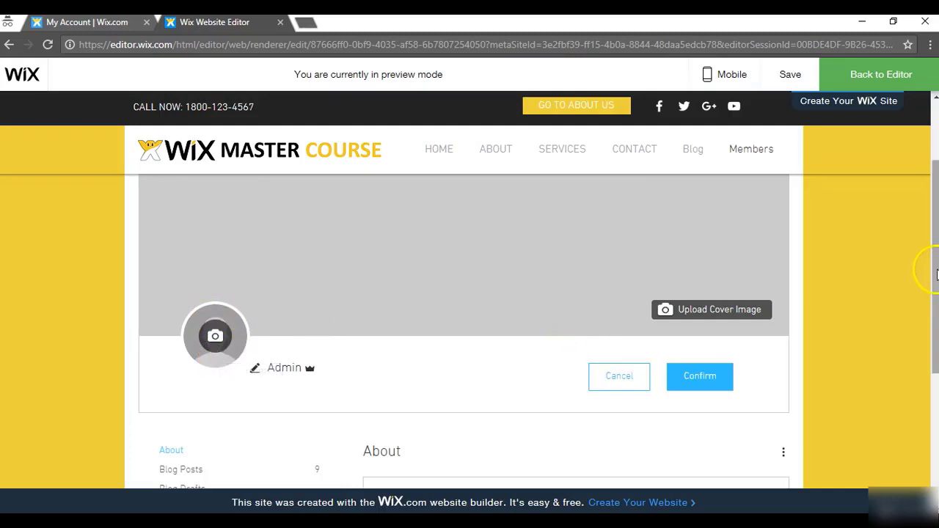
left_click_drag(934, 273, 933, 376)
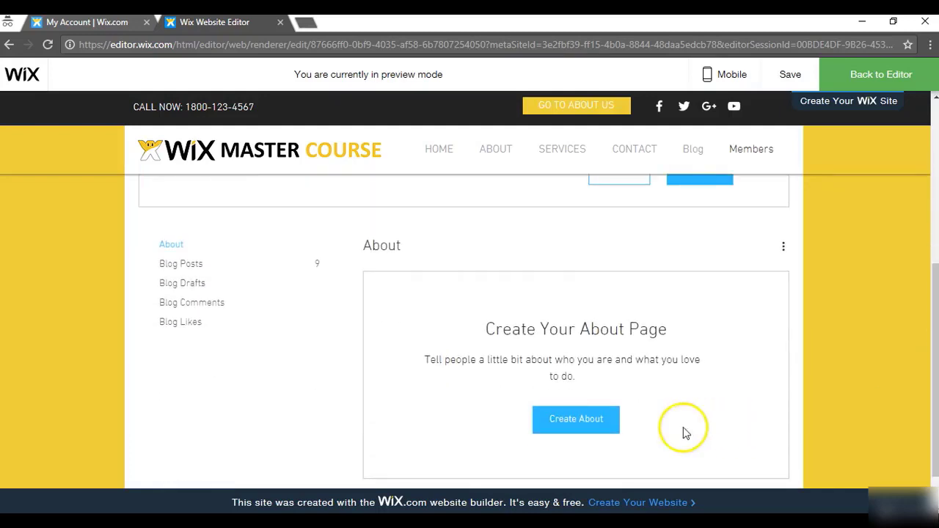
left_click(580, 422)
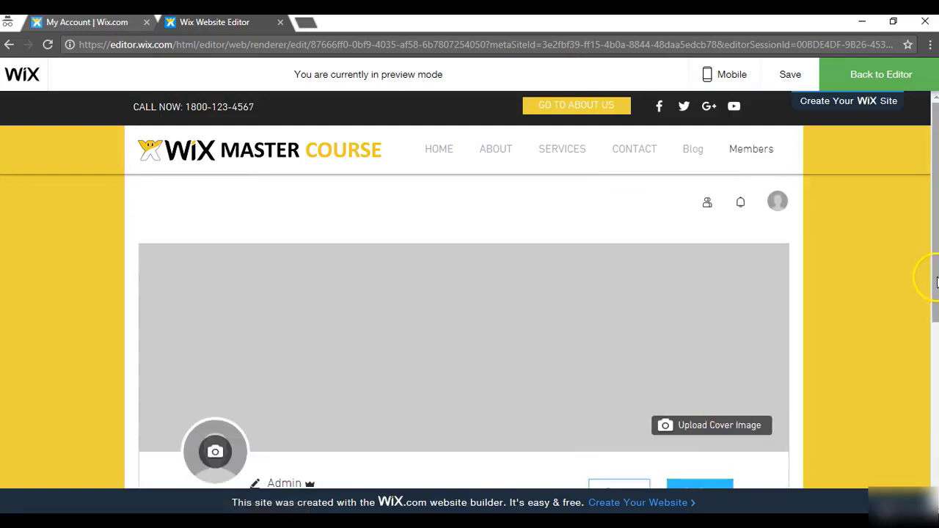
left_click_drag(937, 282, 920, 387)
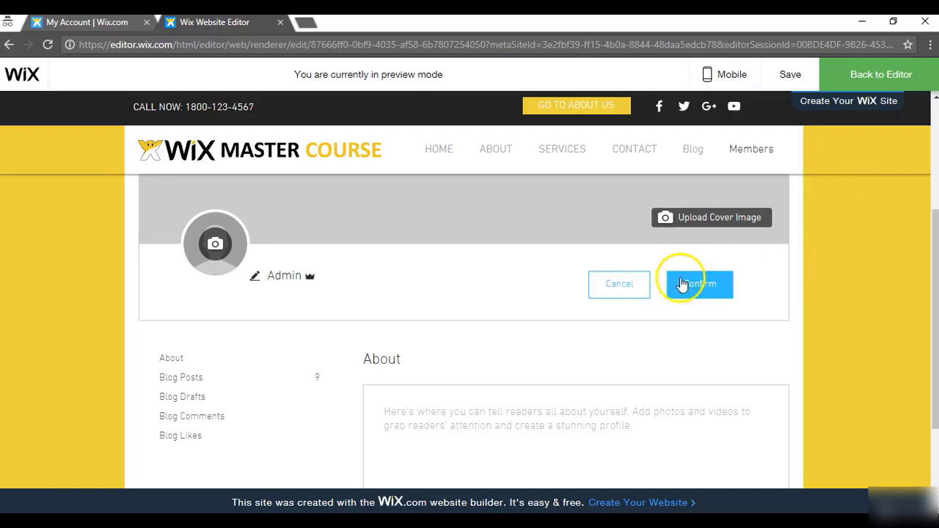
left_click(623, 286)
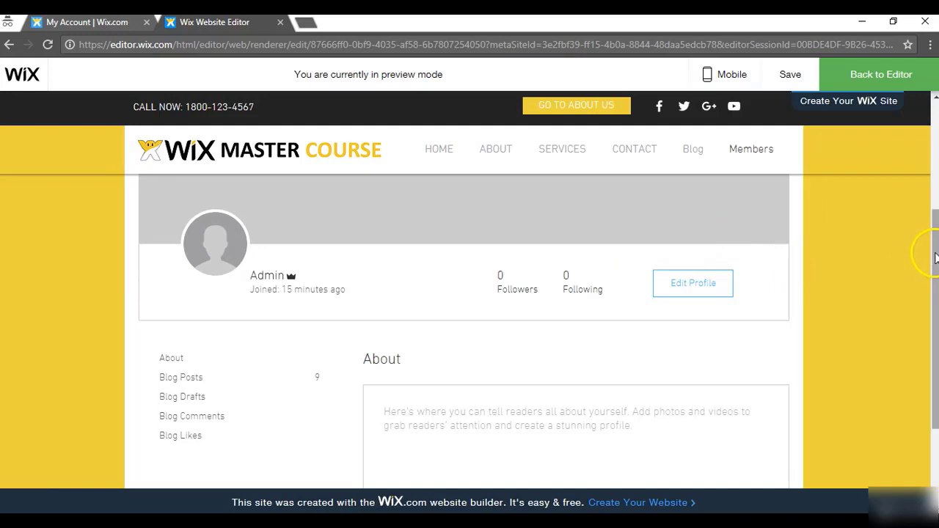
Step: Cancel the edit of the admin profile's About page and discard its changes
left_click_drag(935, 257, 935, 218)
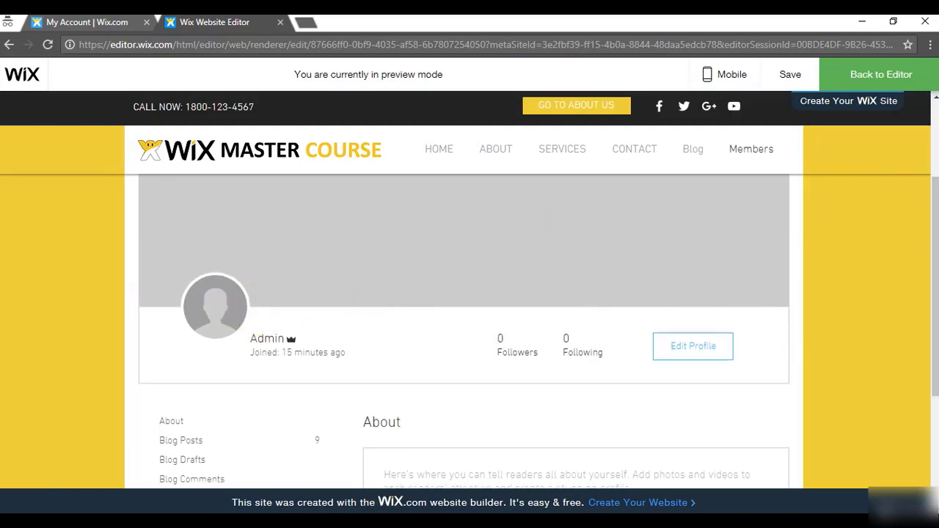
left_click_drag(935, 279, 930, 384)
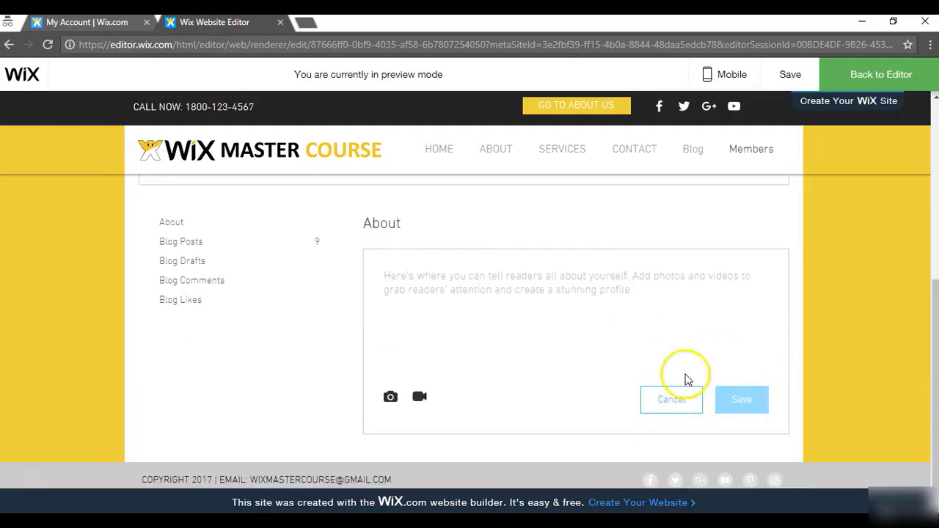
left_click(688, 411)
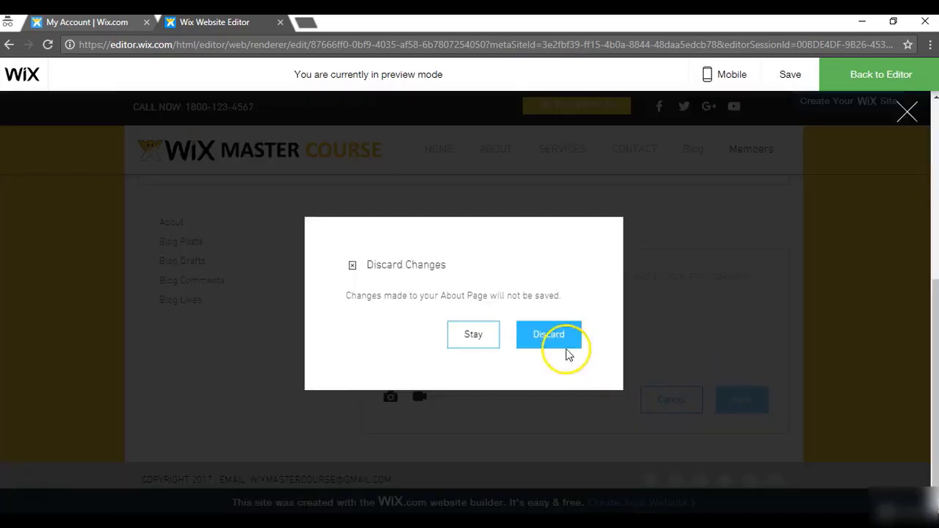
left_click(552, 343)
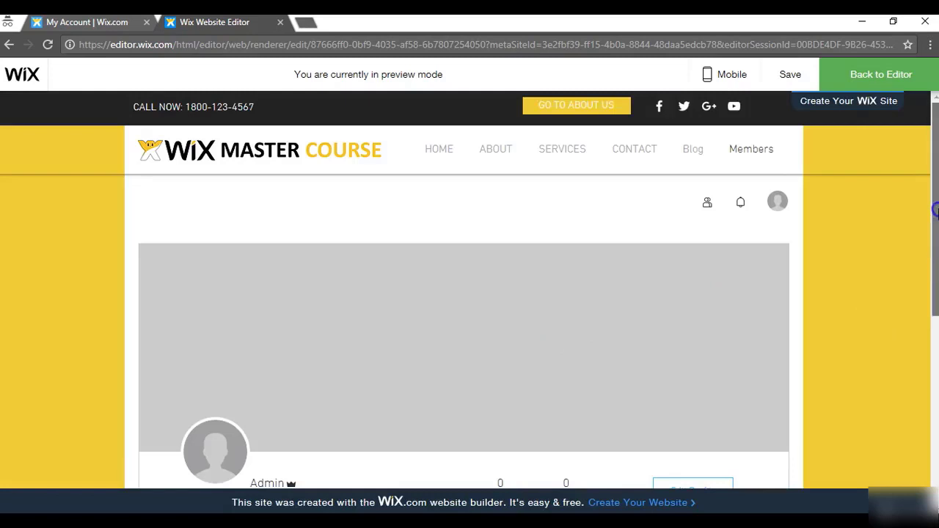
mouse_move(935, 210)
left_mouse_down()
mouse_move(935, 383)
mouse_move(926, 215)
left_mouse_up()
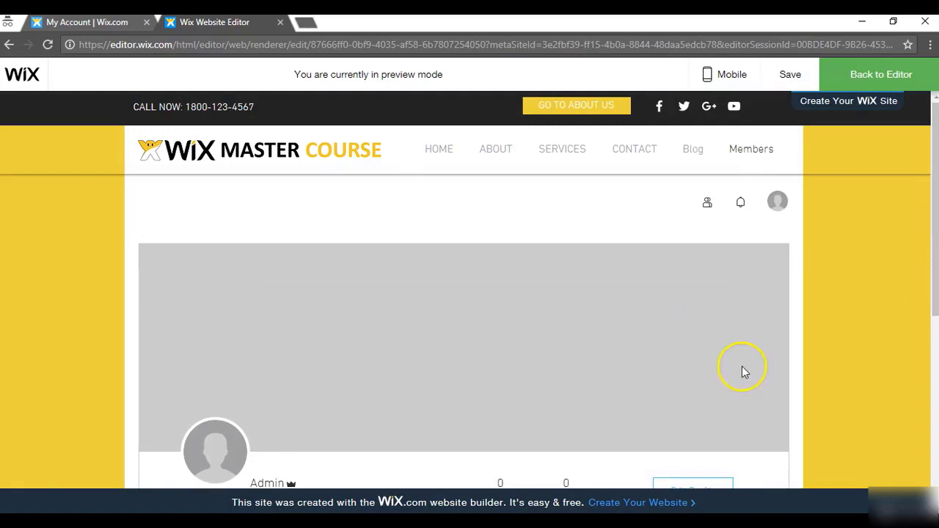
Step: Leave the preview and switch to the Blog page in the editor
left_click(868, 75)
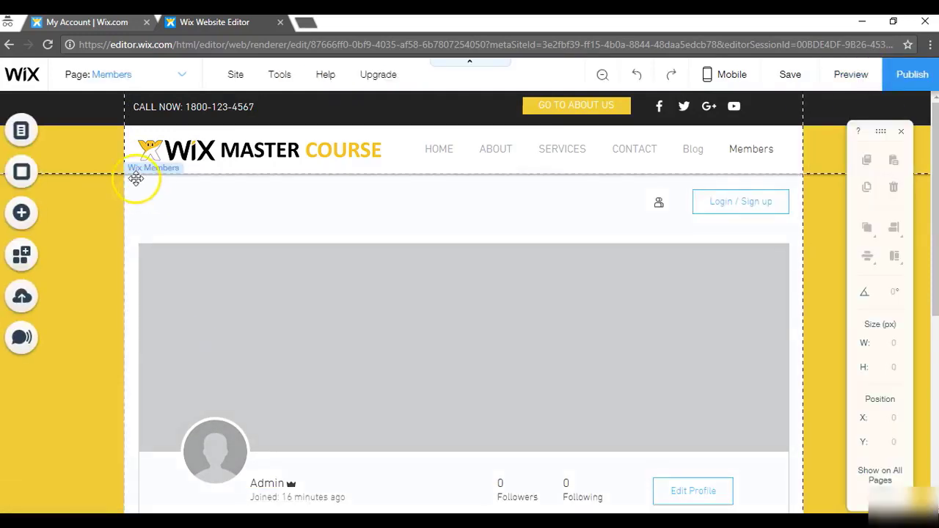
left_click(21, 133)
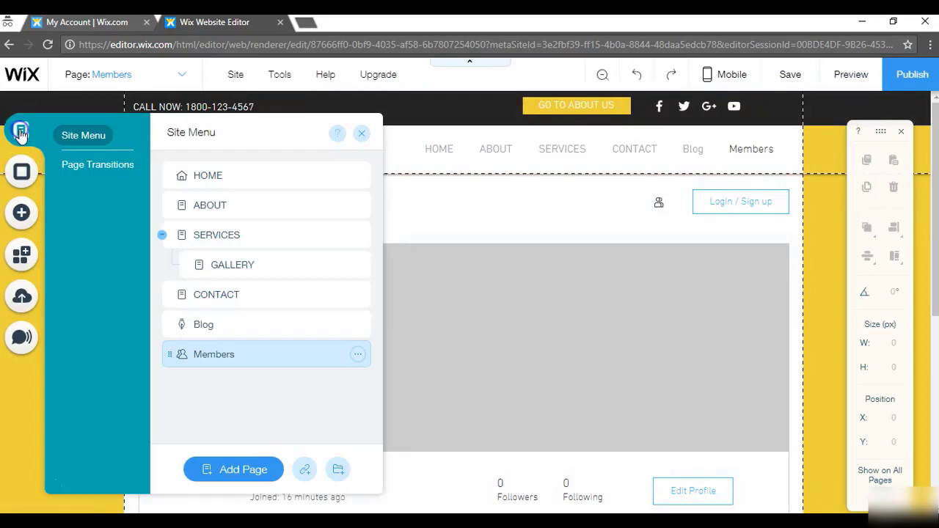
left_click(203, 323)
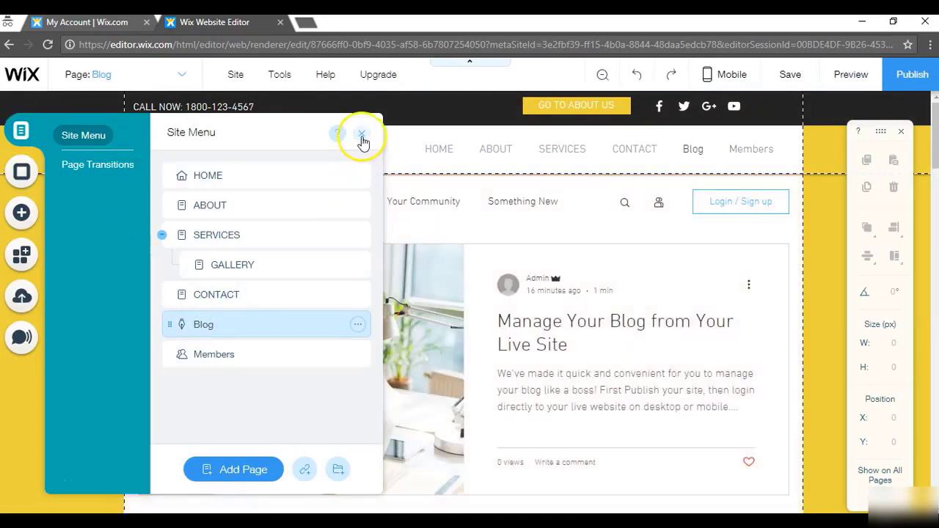
left_click(361, 135)
Step: Open post management for the blog and review the author name, the published posts and their options
left_click(349, 279)
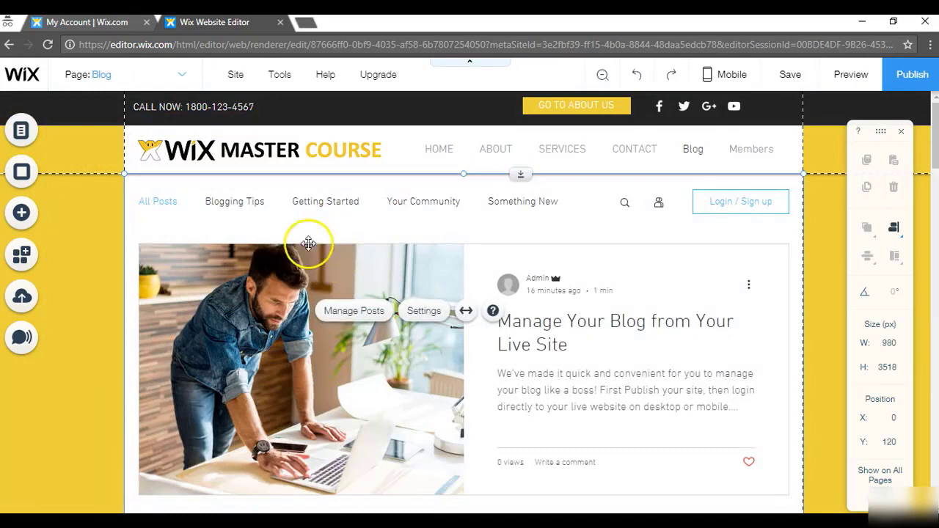
left_click(369, 311)
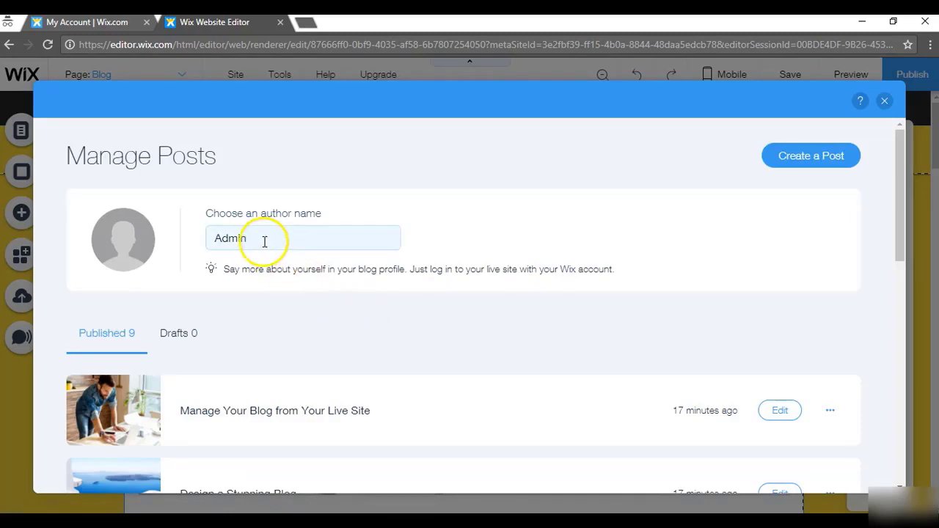
left_click_drag(899, 234, 897, 314)
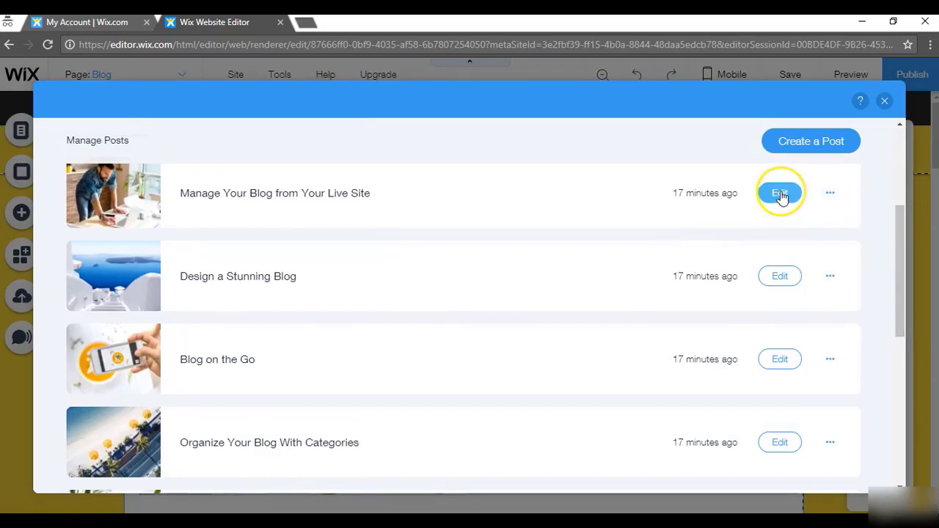
left_click(826, 196)
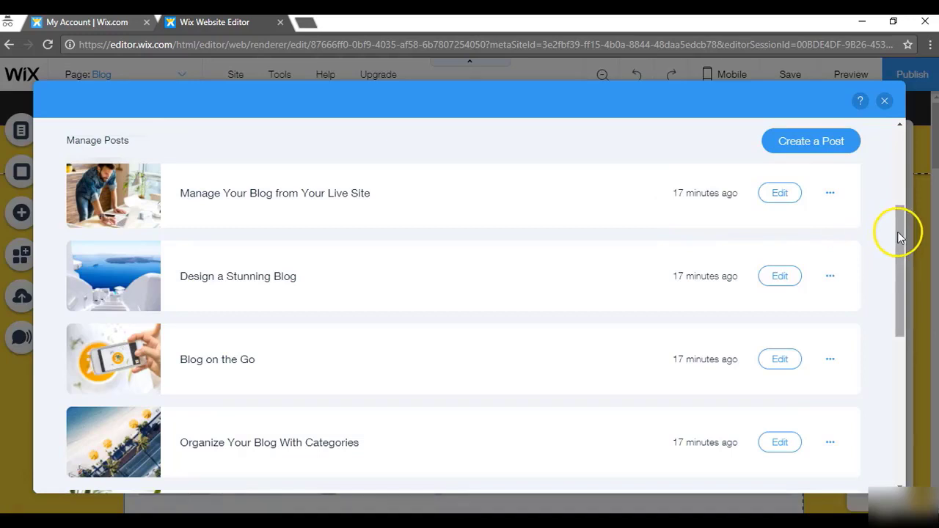
left_click_drag(901, 236, 917, 157)
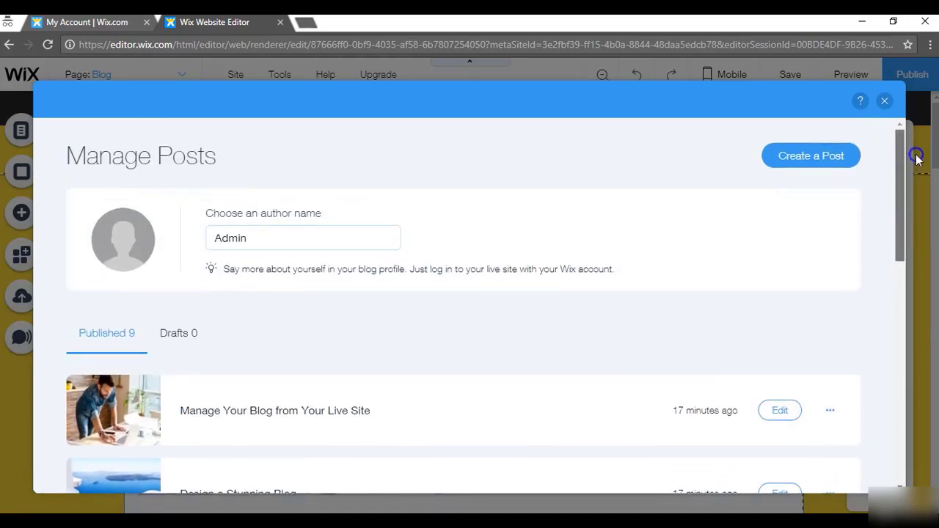
Step: Create a new blog post titled "Title" with the body text "New Information"
left_click(812, 156)
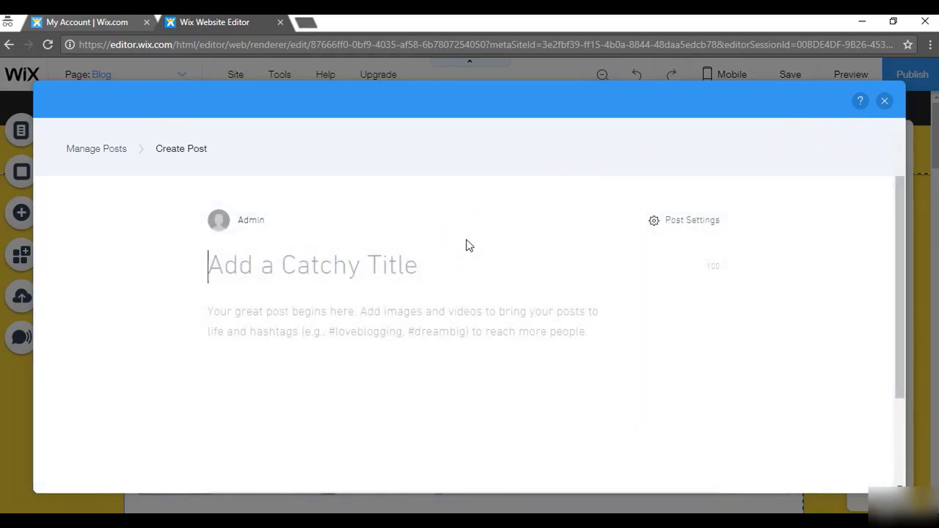
type("Title")
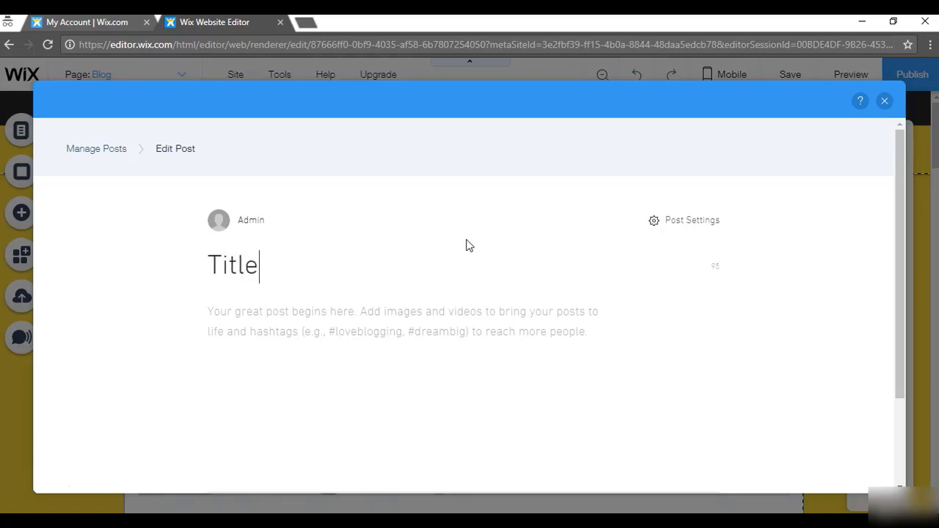
left_click(377, 333)
type("New Information")
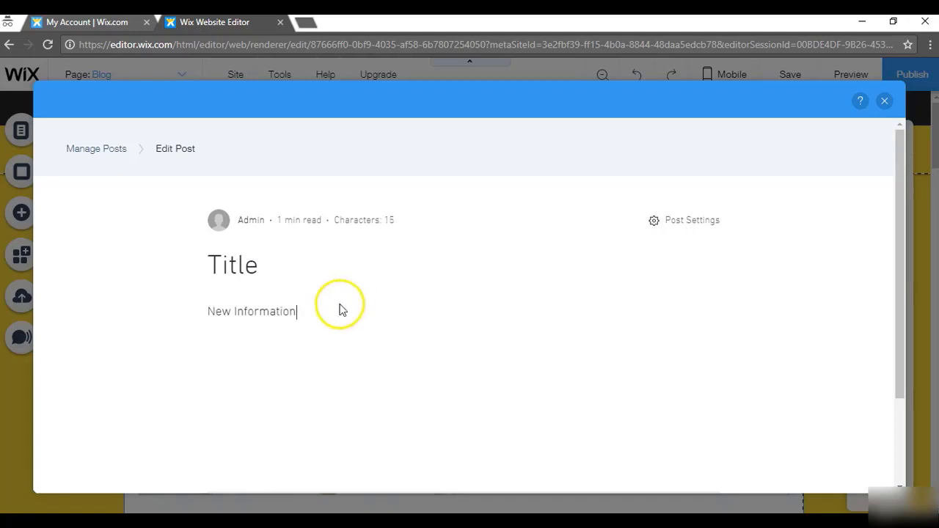
Step: Copy the body text "New Information" and paste it 20 times after the original to lengthen the post
left_click_drag(340, 309, 182, 304)
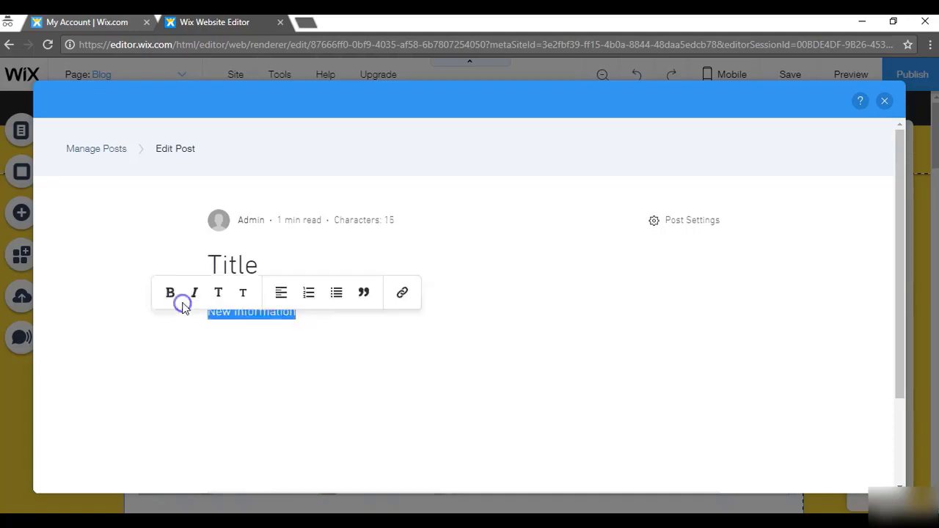
left_click(358, 317)
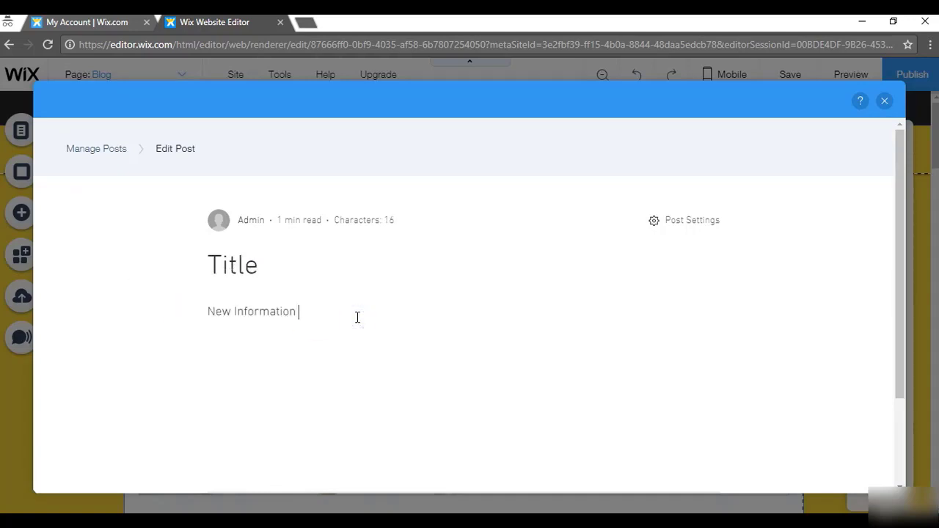
key("ctrl+v")
key("ctrl+v")
key("ctrl+v")
key("ctrl+v")
key("ctrl+v")
key("ctrl+v")
key("ctrl+v")
key("ctrl+v")
key("ctrl+v")
key("ctrl+v")
key("ctrl+v")
key("ctrl+v")
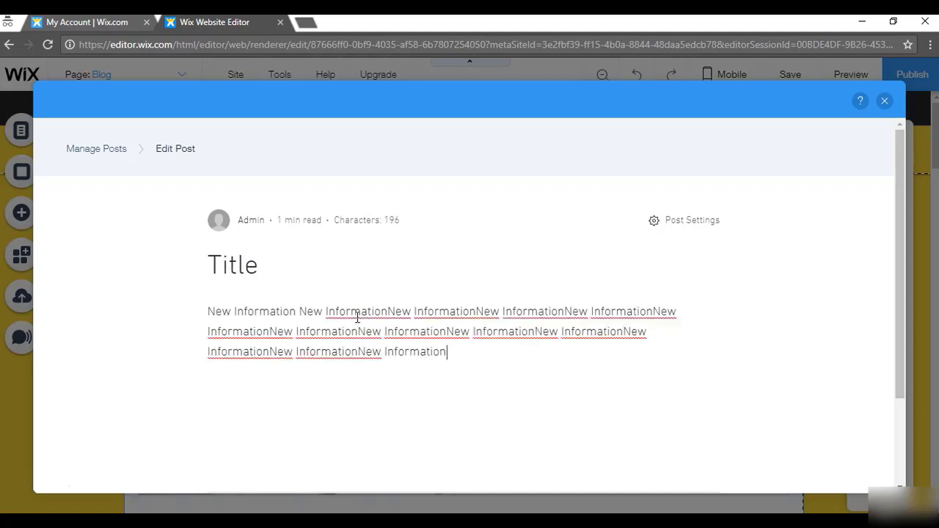
key("ctrl+v")
key("ctrl+v")
key("ctrl+v")
key("ctrl+v")
key("ctrl+v")
key("ctrl+v")
key("ctrl+v")
key("ctrl+v")
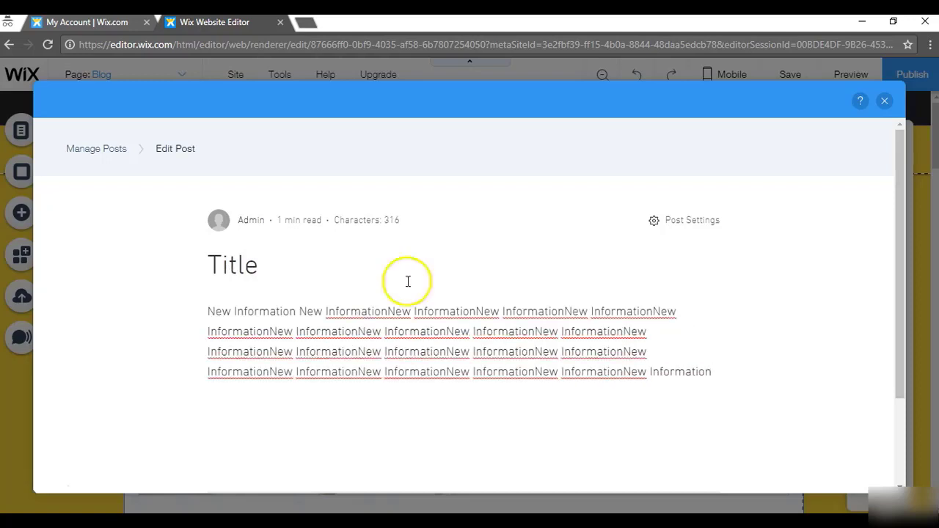
Step: Insert the free Wix image of the smiling man in front of bottle shelves below the post's text
left_click_drag(895, 219, 902, 350)
left_click(219, 395)
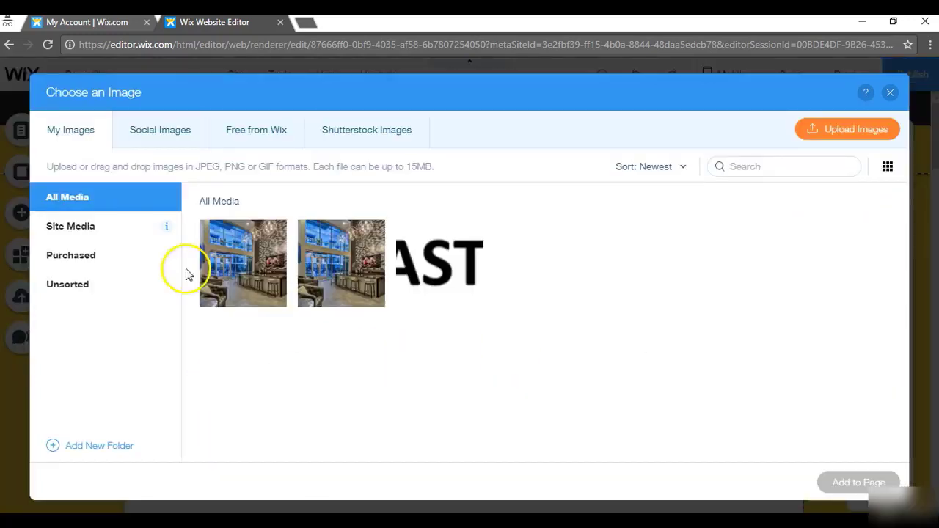
left_click(183, 130)
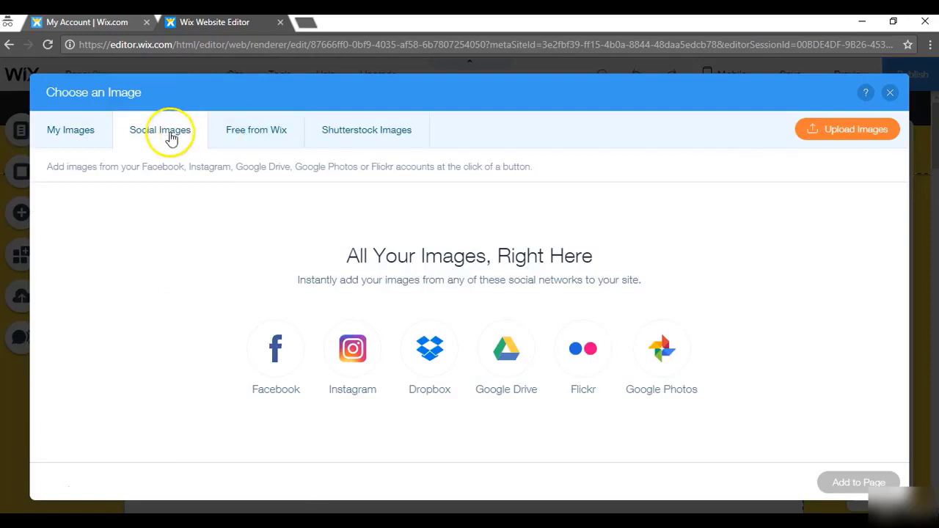
left_click(244, 135)
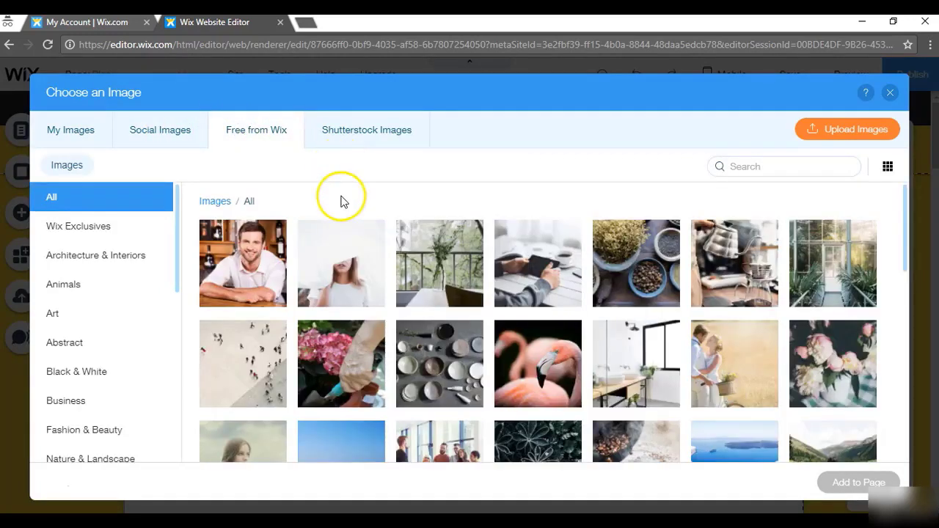
left_click(237, 250)
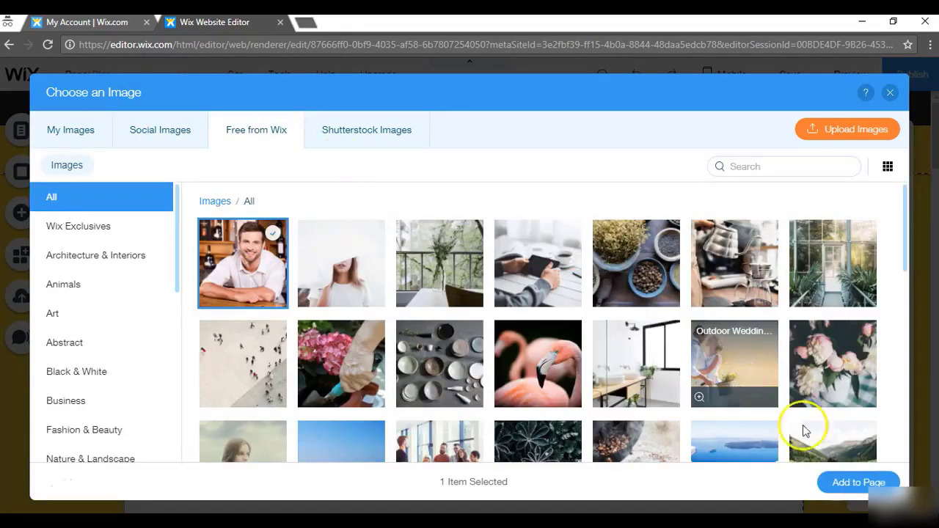
left_click(841, 483)
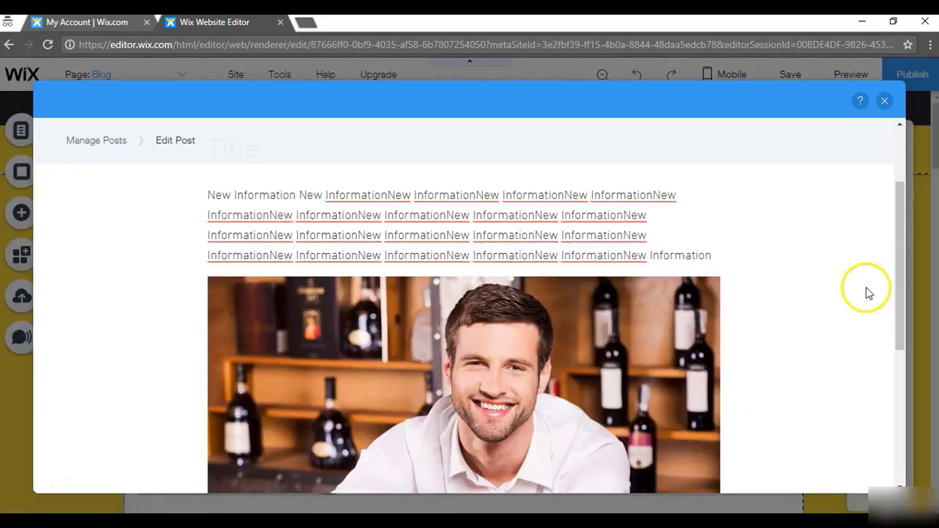
Step: Assign the post to the Something New category
left_click_drag(903, 277, 898, 426)
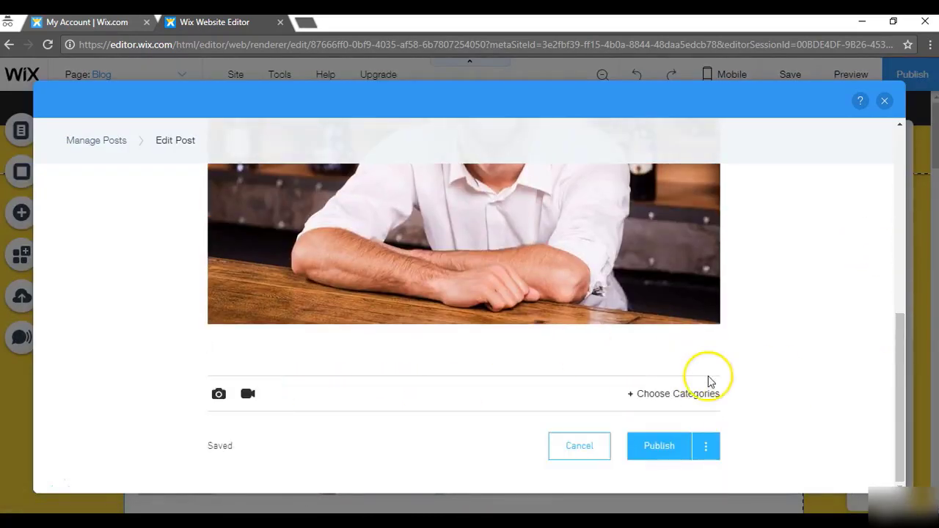
left_click(697, 408)
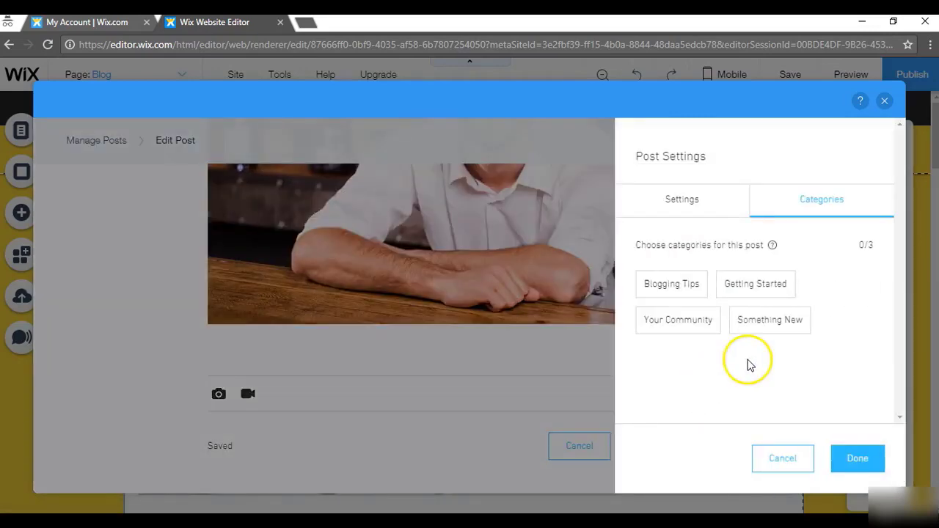
left_click(769, 321)
Step: Review the post's publish date, URL, search engine title and description, and apply the post settings
left_click(719, 207)
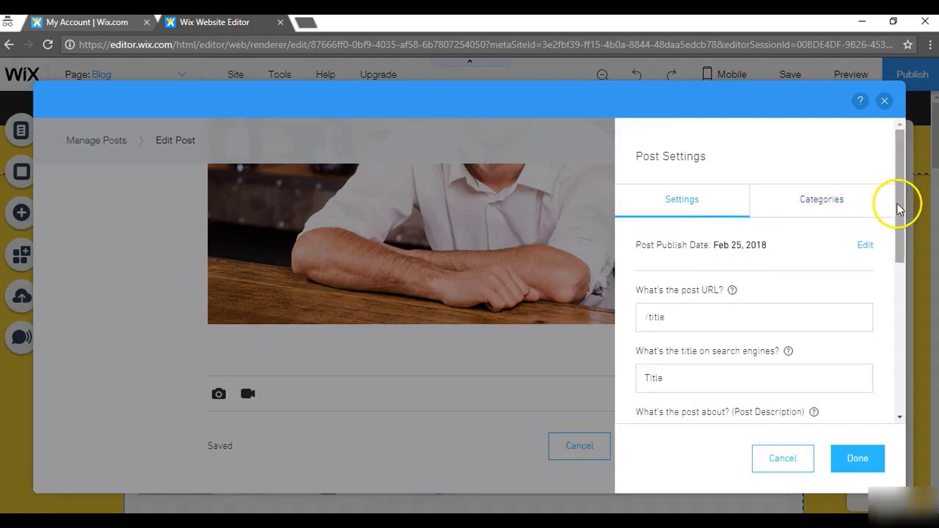
left_click_drag(897, 203, 898, 241)
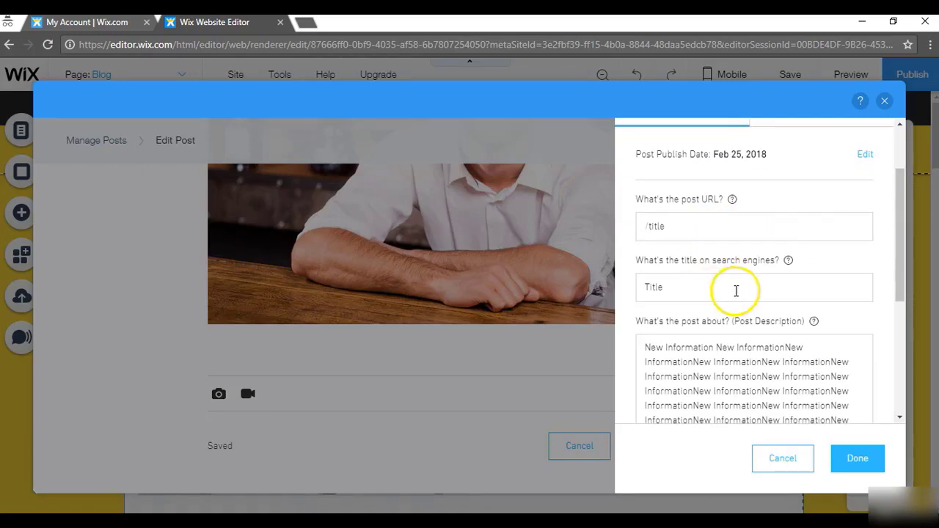
left_click_drag(900, 247, 902, 348)
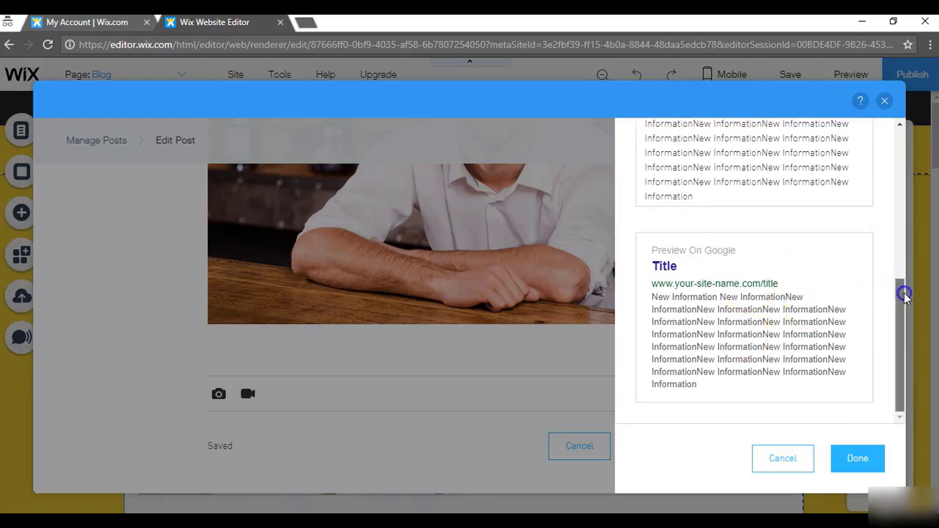
left_click_drag(904, 295, 908, 140)
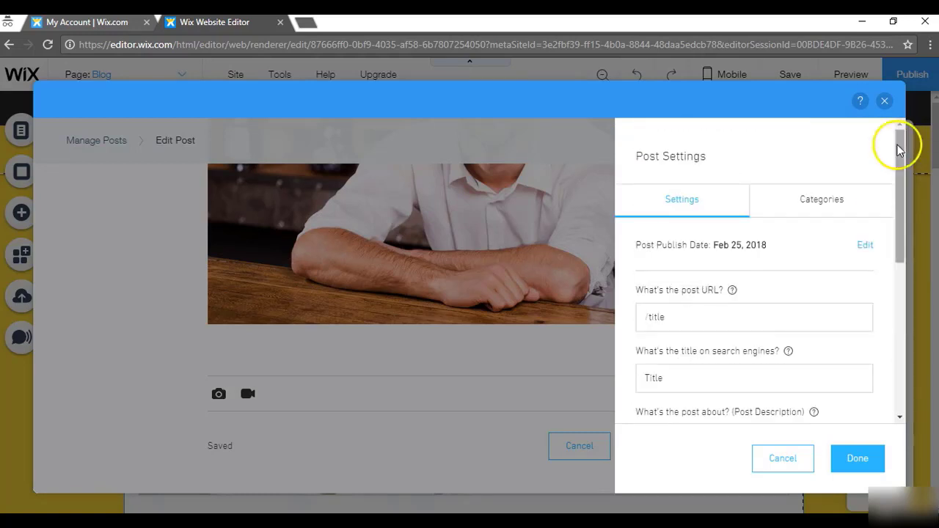
left_click(864, 248)
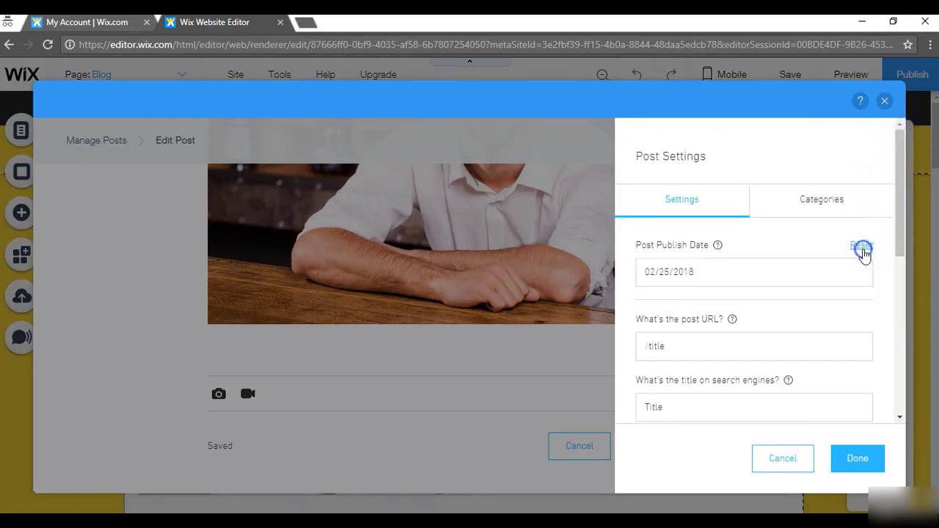
left_click(734, 266)
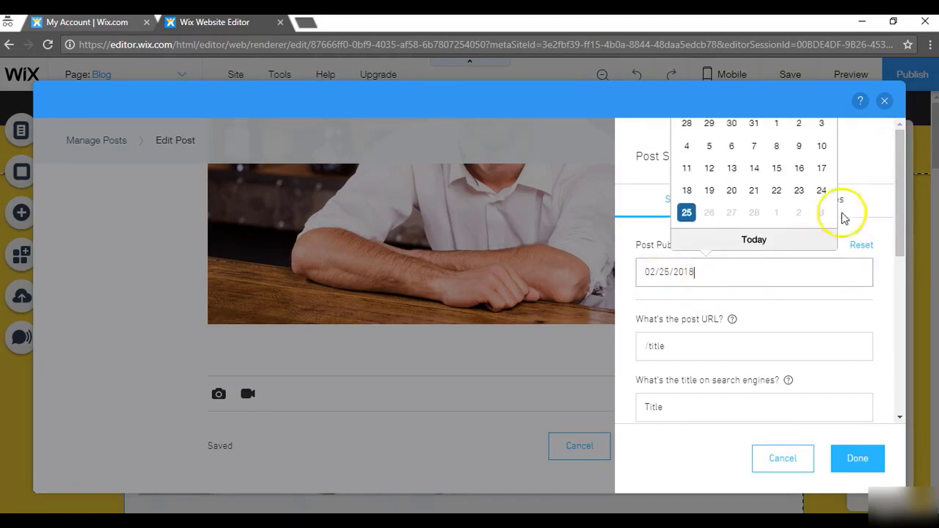
left_click(864, 169)
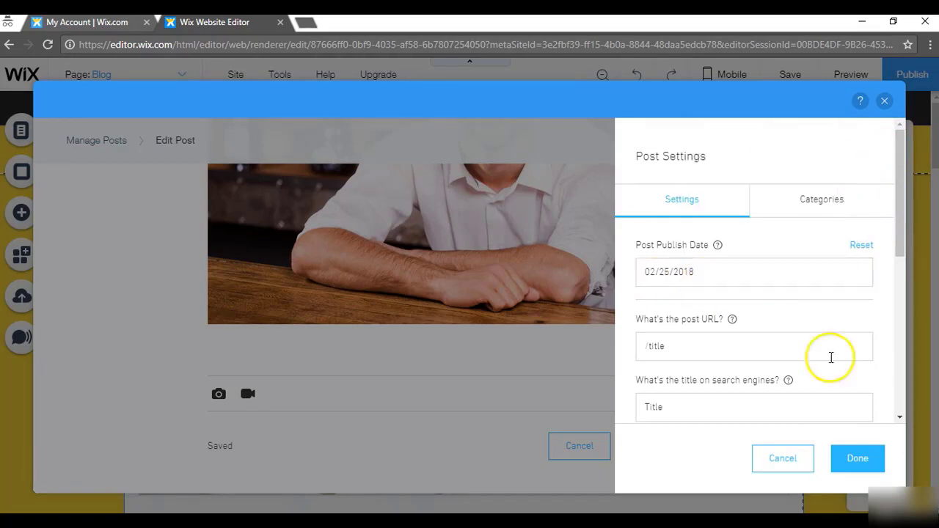
left_click(858, 458)
left_click_drag(900, 387, 918, 174)
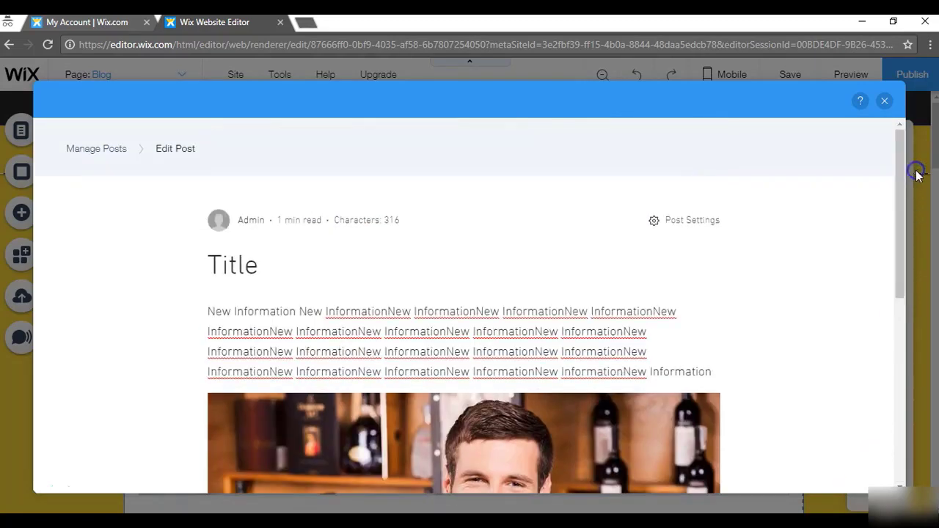
Step: Publish the post in the Something New category and close the post manager
left_click(694, 221)
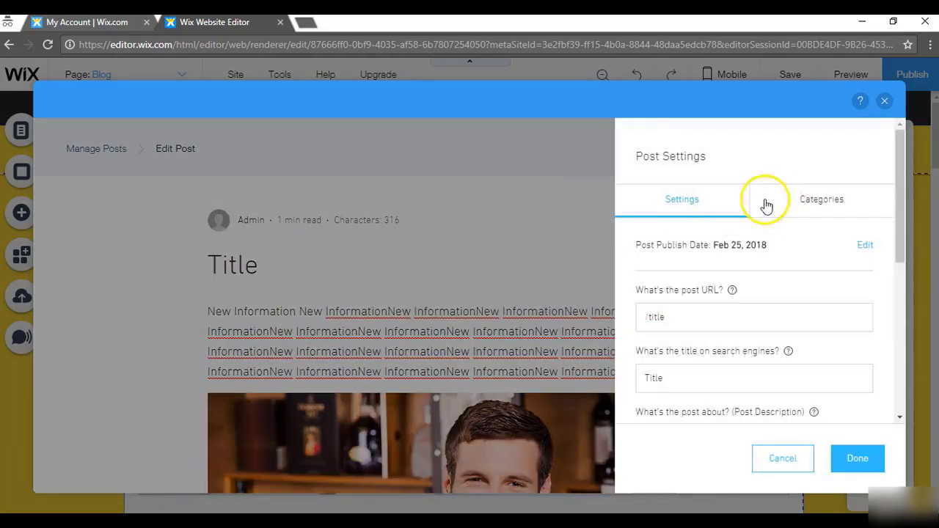
left_click(541, 226)
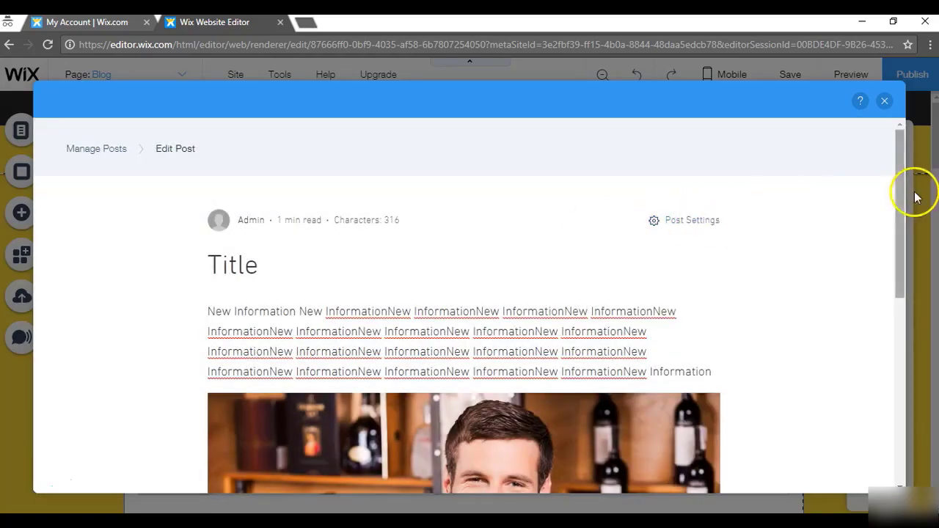
left_click_drag(897, 199, 885, 424)
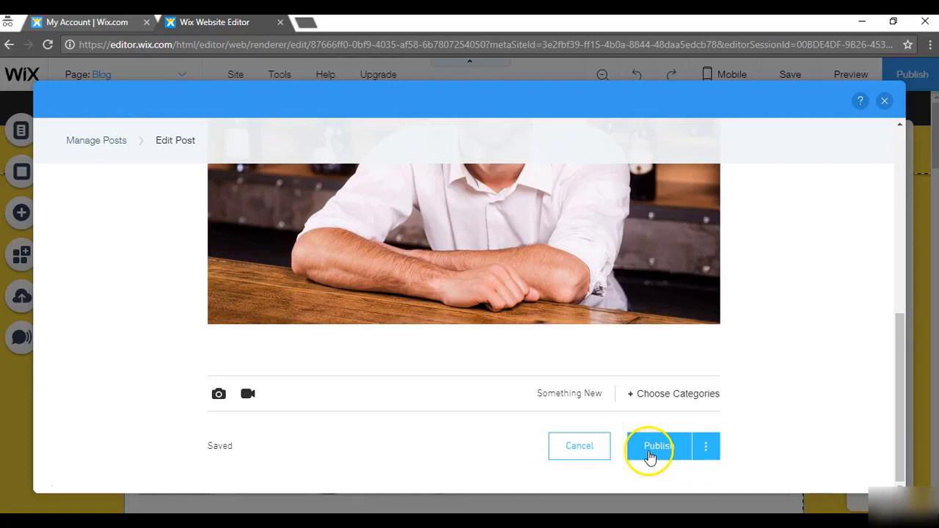
left_click(715, 446)
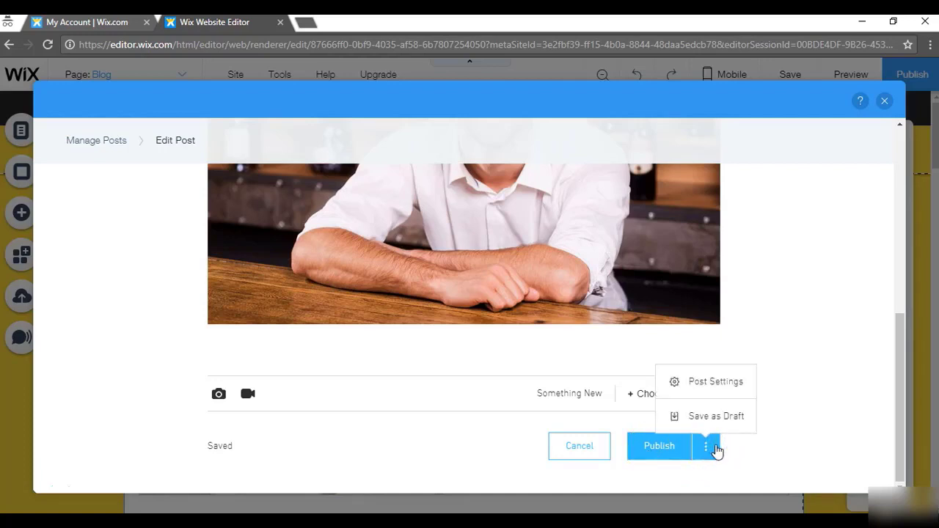
left_click(716, 419)
left_click(663, 447)
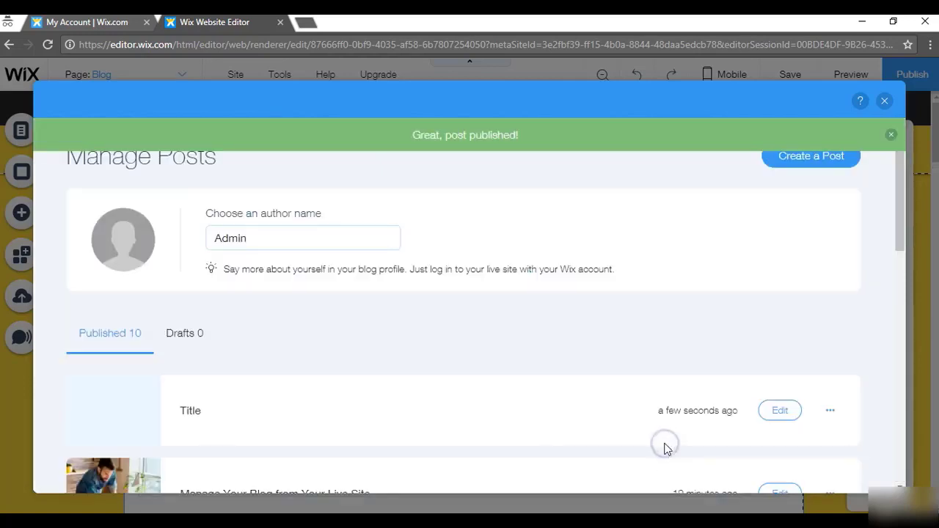
left_click_drag(904, 213, 902, 256)
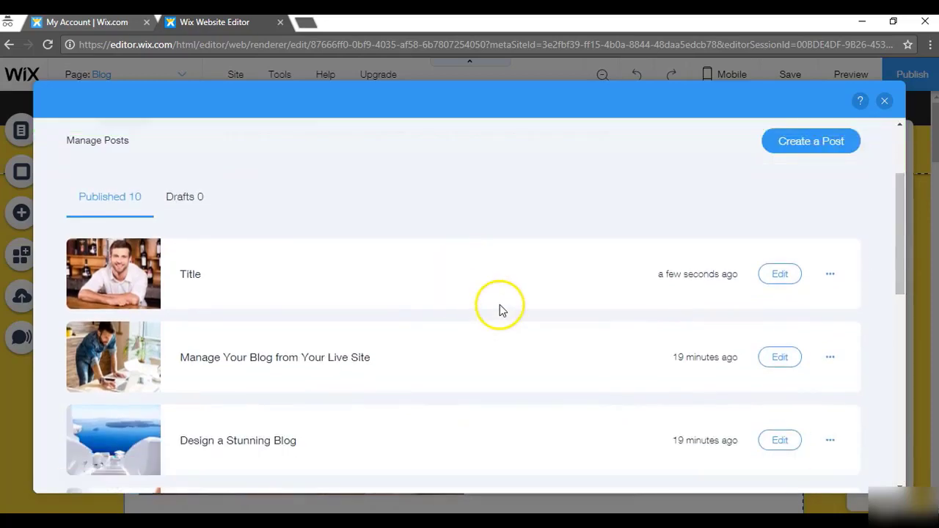
left_click(885, 102)
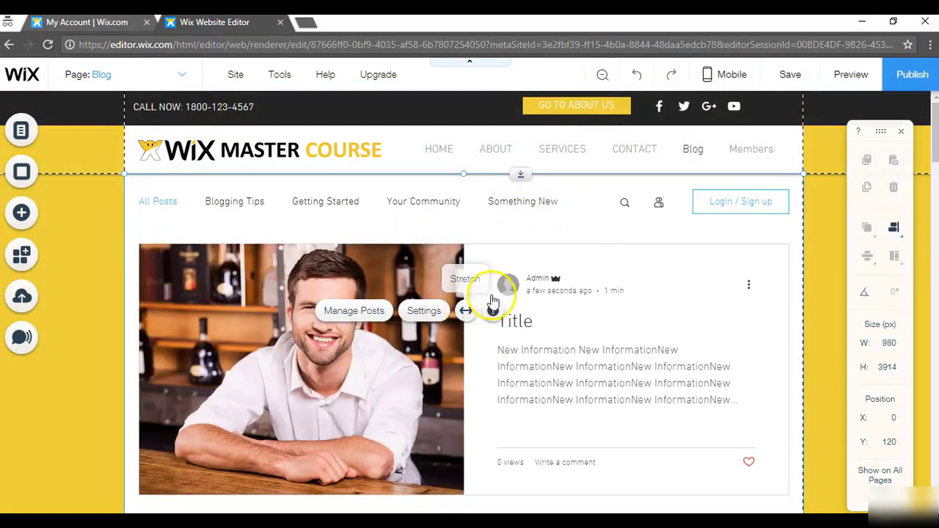
Step: Preview the blog page, filter its posts by the Something New category, and return to editing
left_click(848, 73)
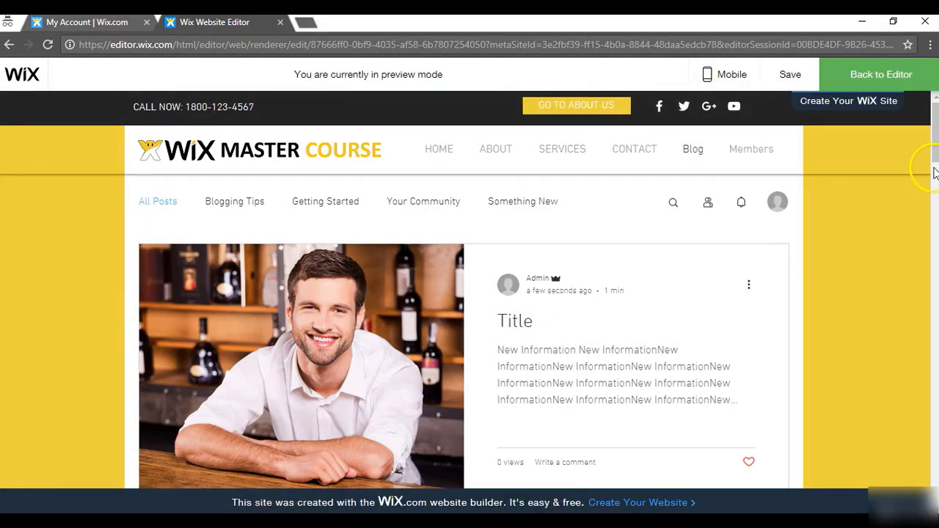
scroll(935, 152, "down", 1)
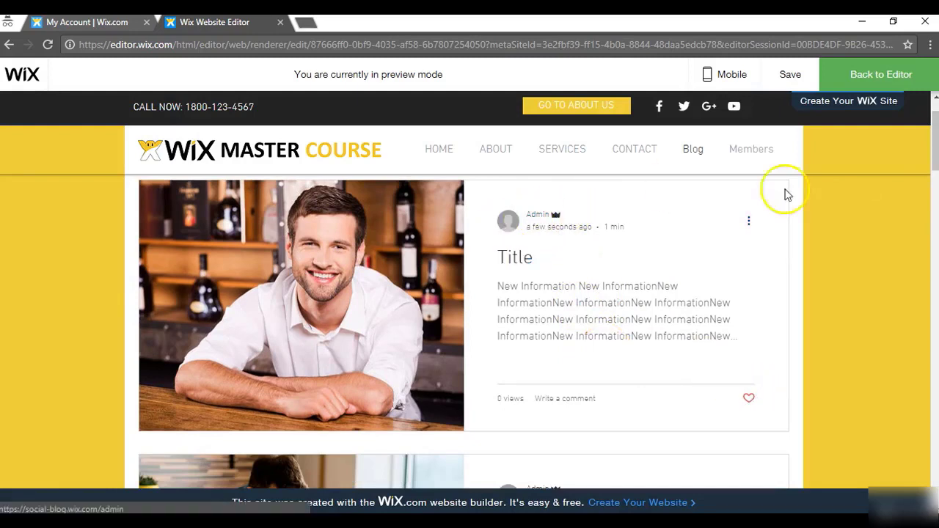
mouse_move(933, 156)
left_mouse_down()
mouse_move(932, 248)
mouse_move(908, 430)
mouse_move(932, 157)
left_mouse_up()
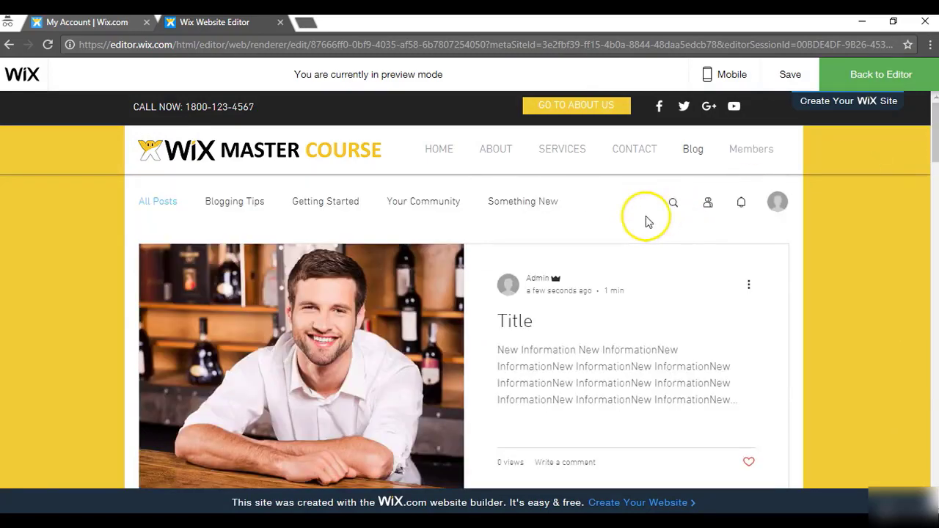
left_click(531, 207)
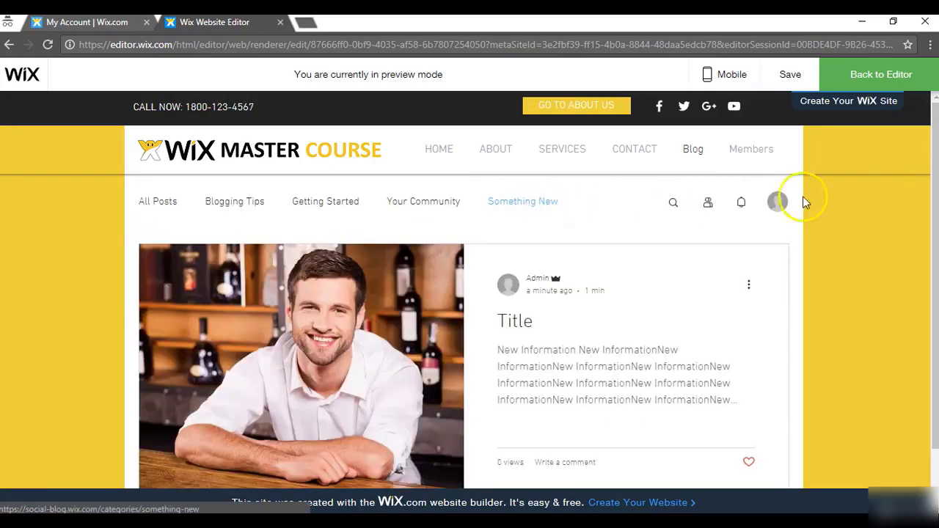
left_click_drag(934, 225, 935, 198)
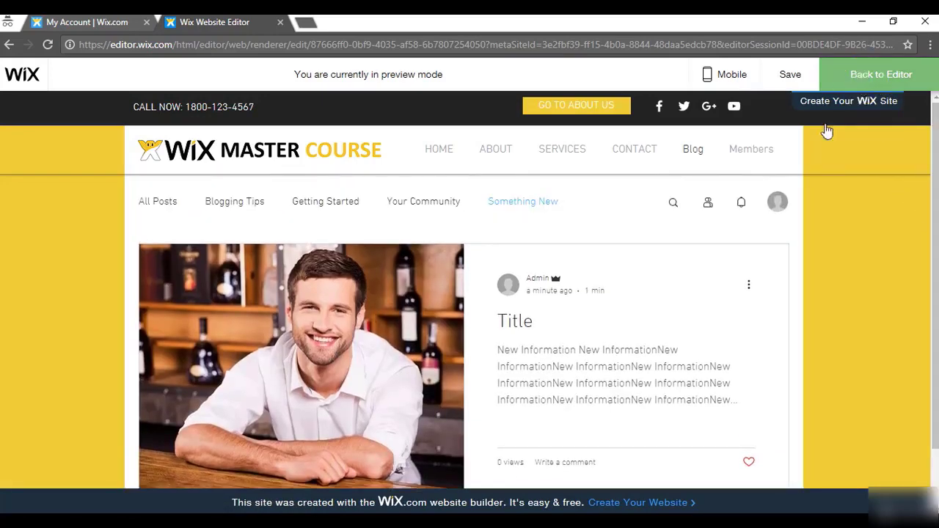
left_click(881, 74)
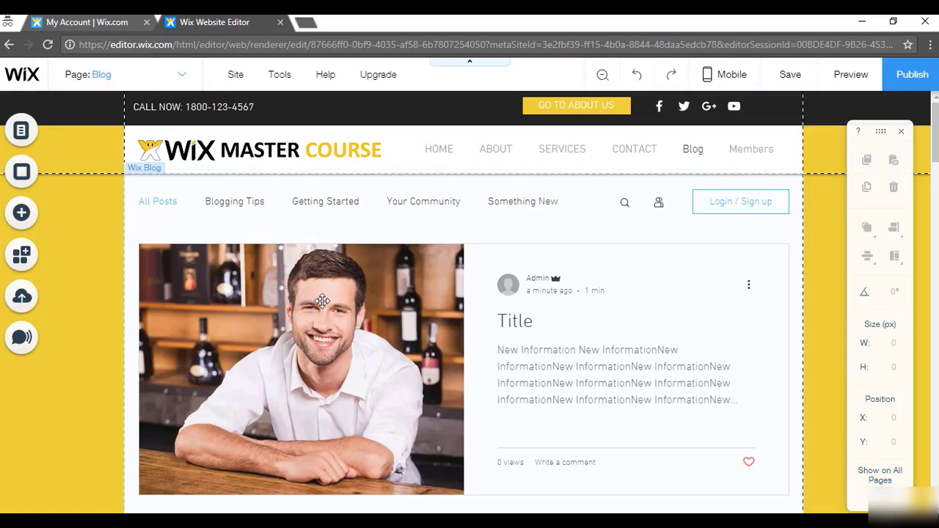
Step: Add a new page to the site and name it Something New
left_click(23, 132)
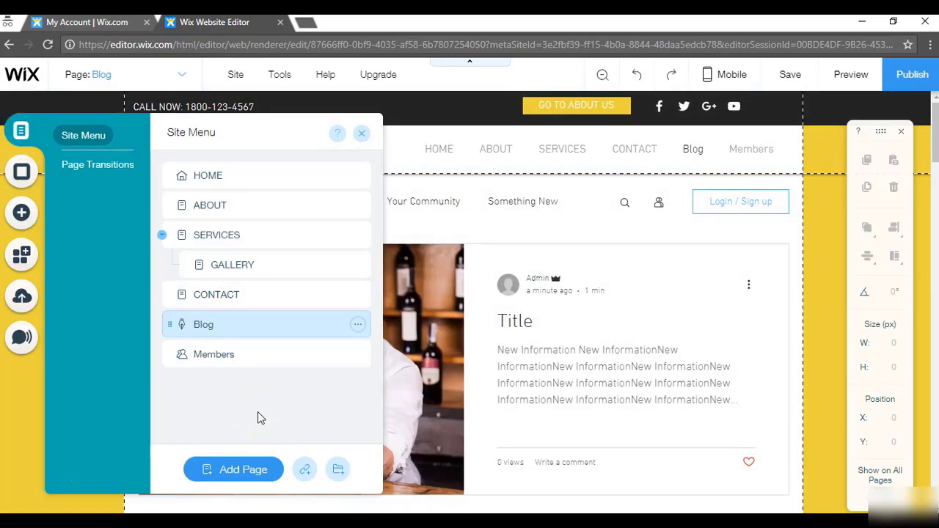
left_click(233, 472)
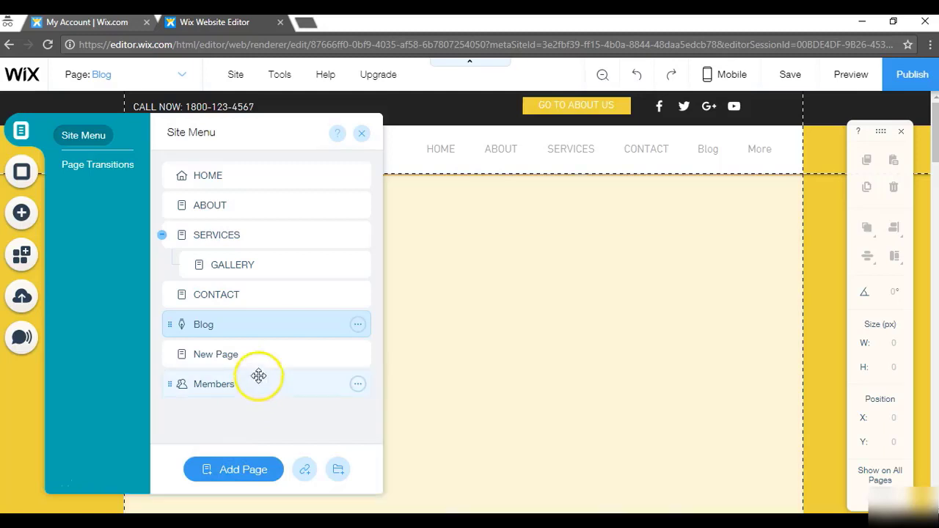
left_click(280, 355)
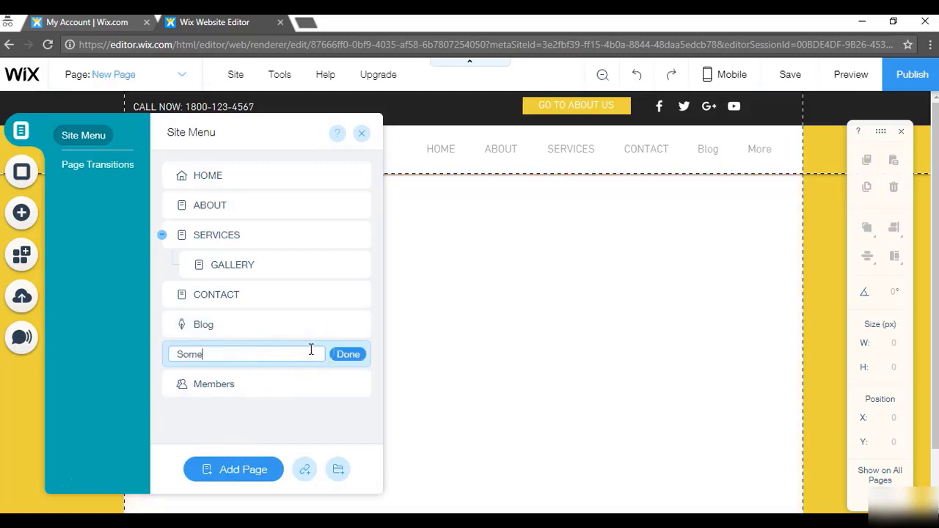
type("Something New")
left_click(351, 354)
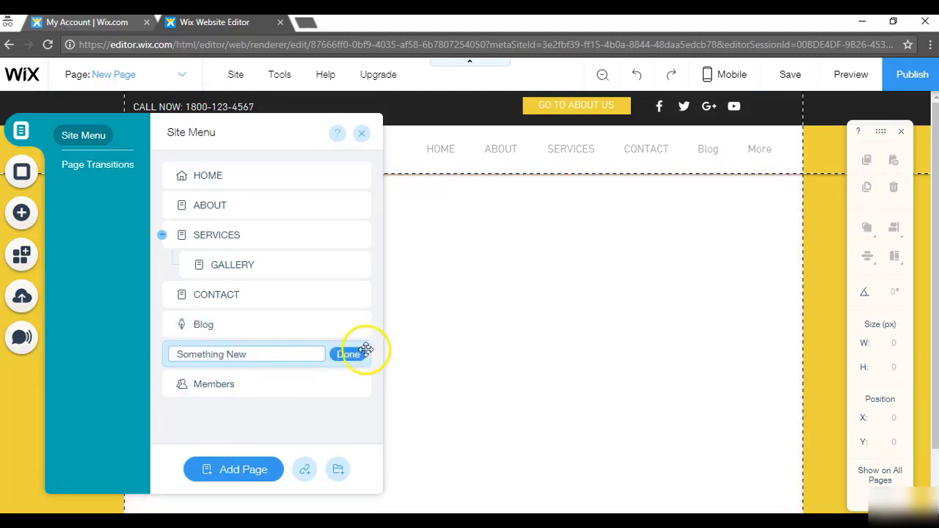
Step: Nest the Something New page as a subpage of Blog in the site menu
left_click(268, 355)
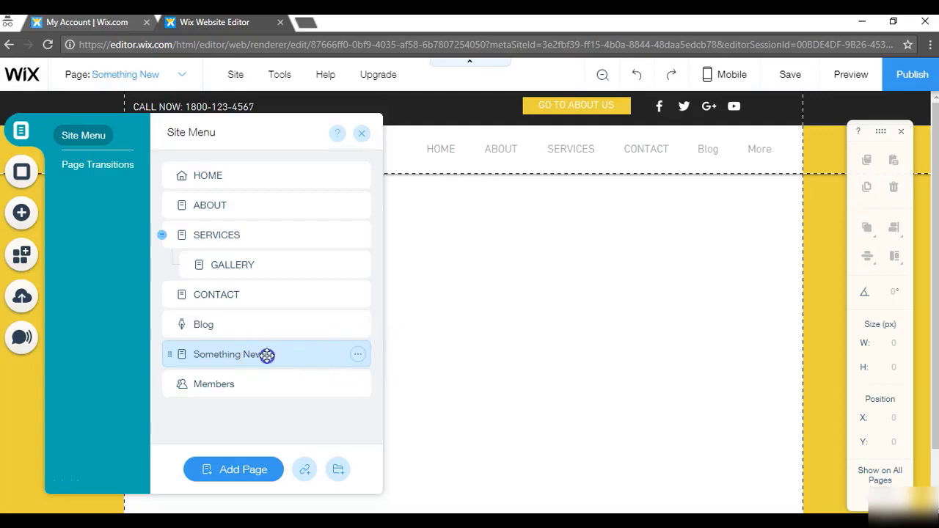
left_click_drag(267, 355, 293, 357)
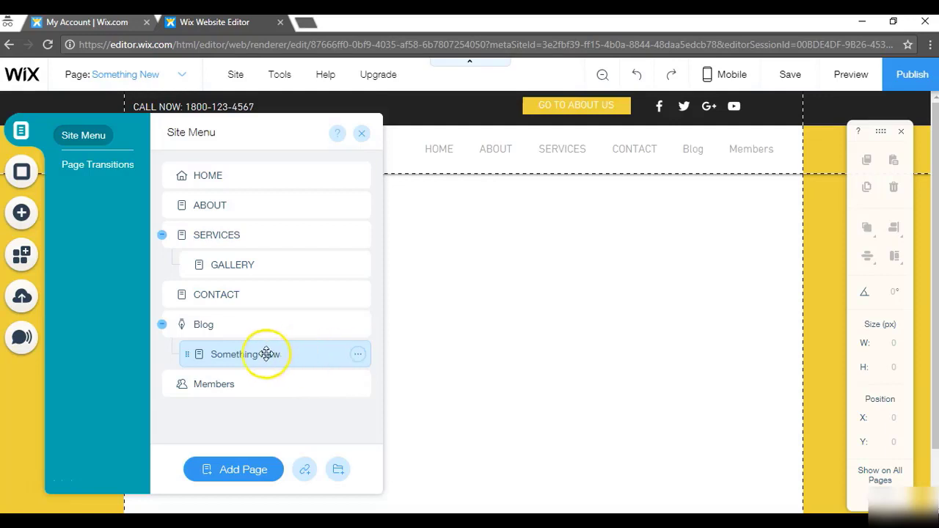
left_click(471, 315)
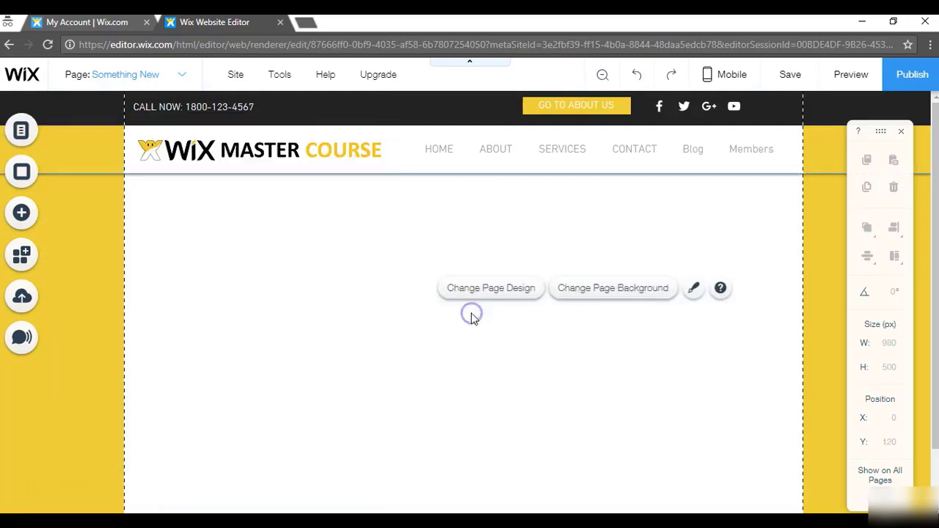
Step: Add the blog's Custom Feed add-on to the Something New page and move the feed down to a Y position of 156 px
left_click(111, 86)
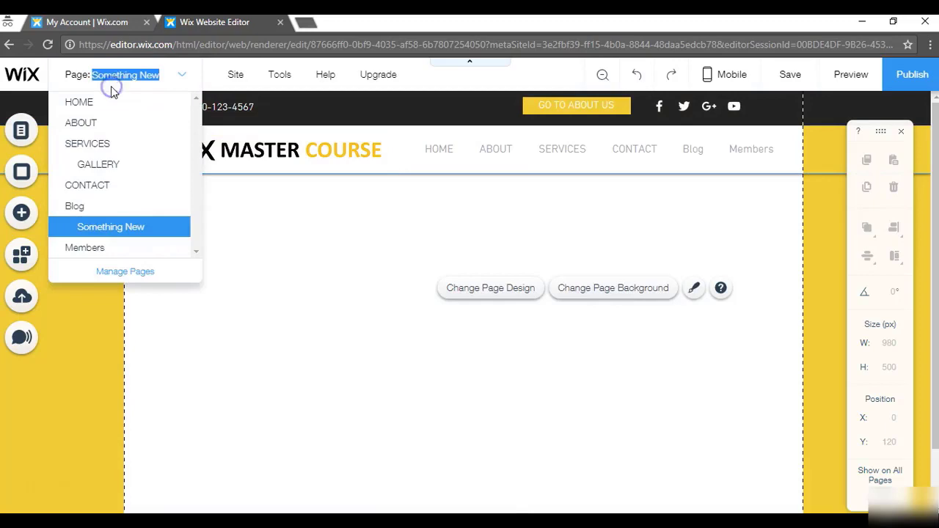
left_click(71, 204)
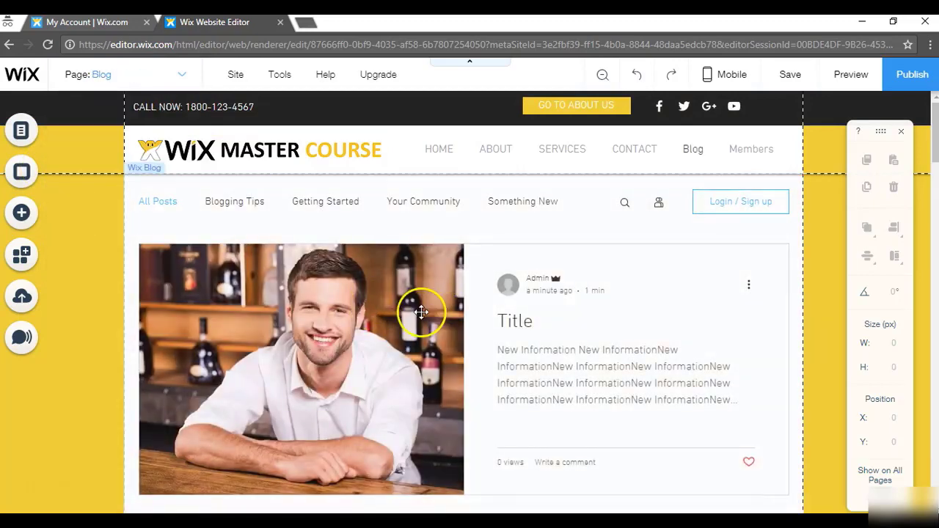
left_click(420, 312)
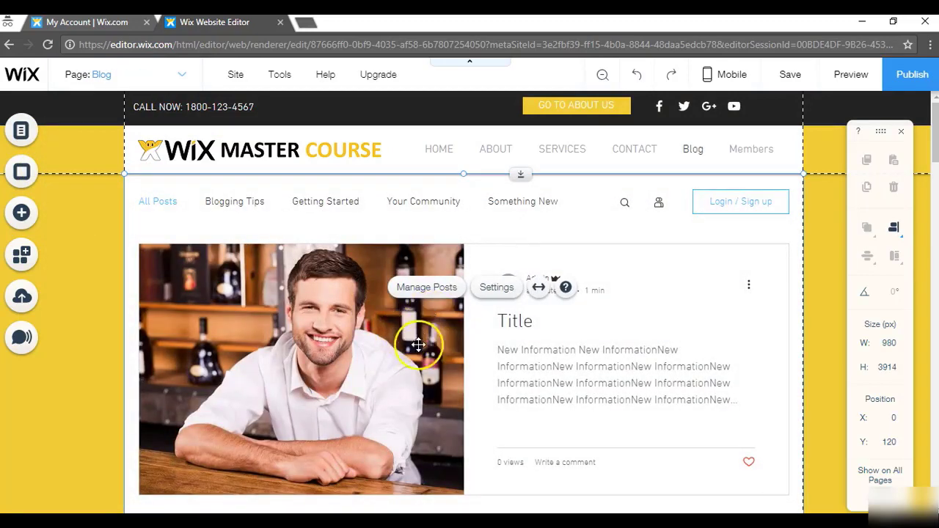
left_click(496, 290)
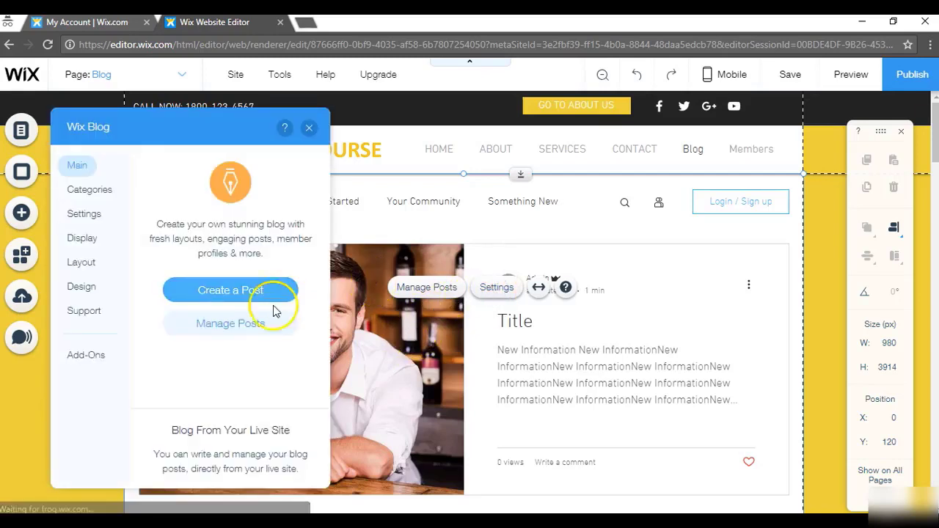
left_click(95, 353)
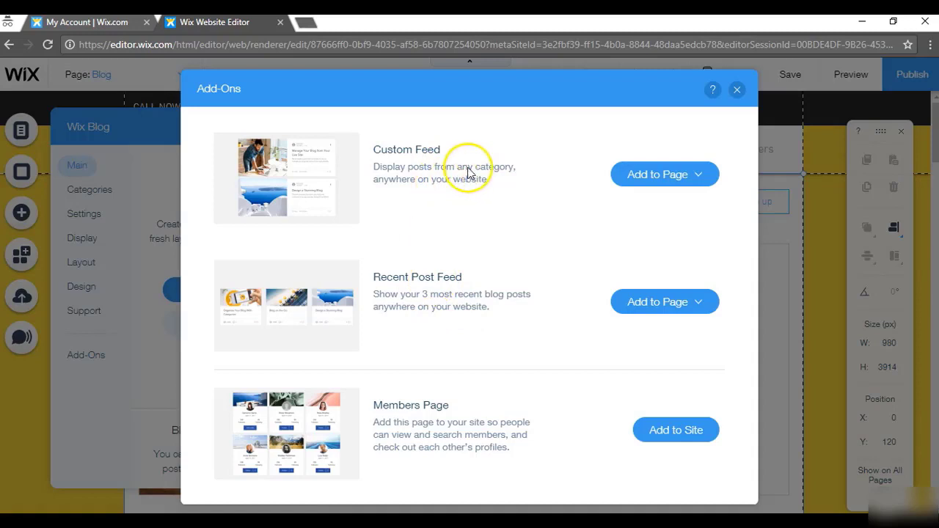
left_click(656, 175)
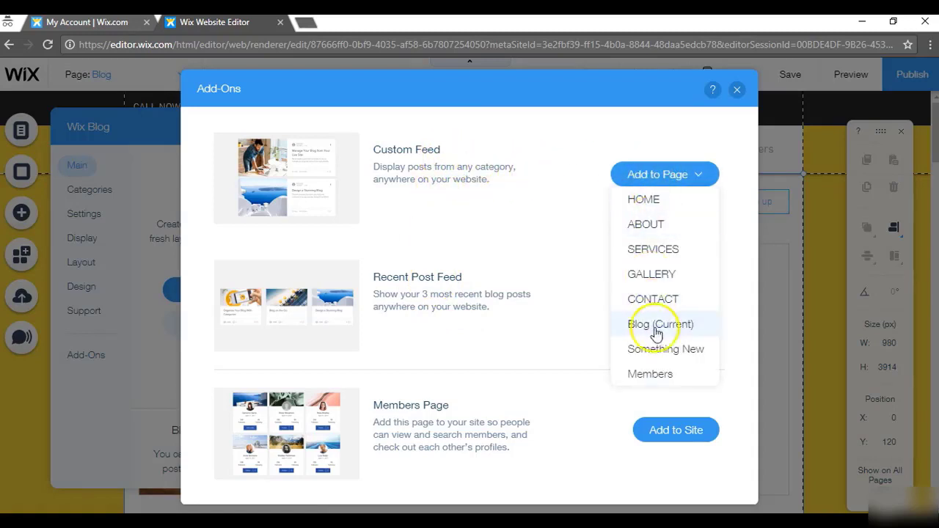
left_click(656, 350)
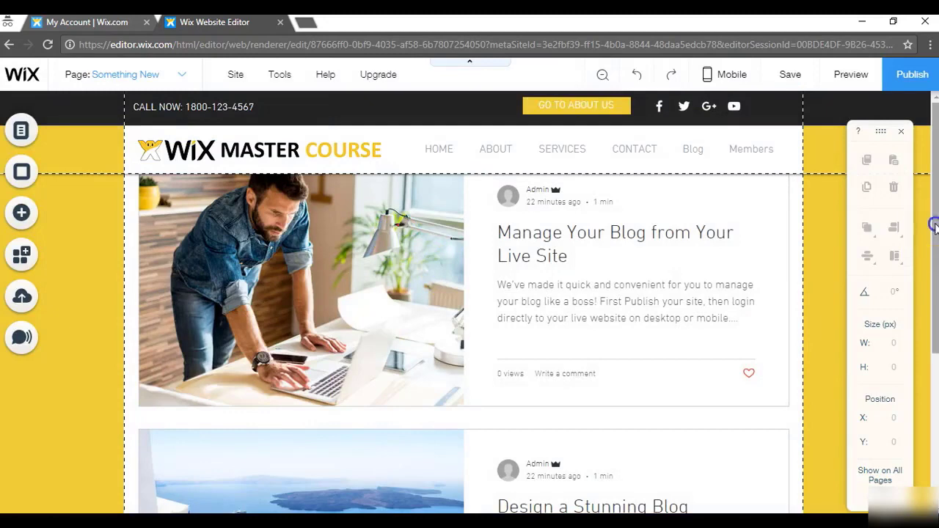
left_click(622, 245)
left_click_drag(622, 245, 620, 300)
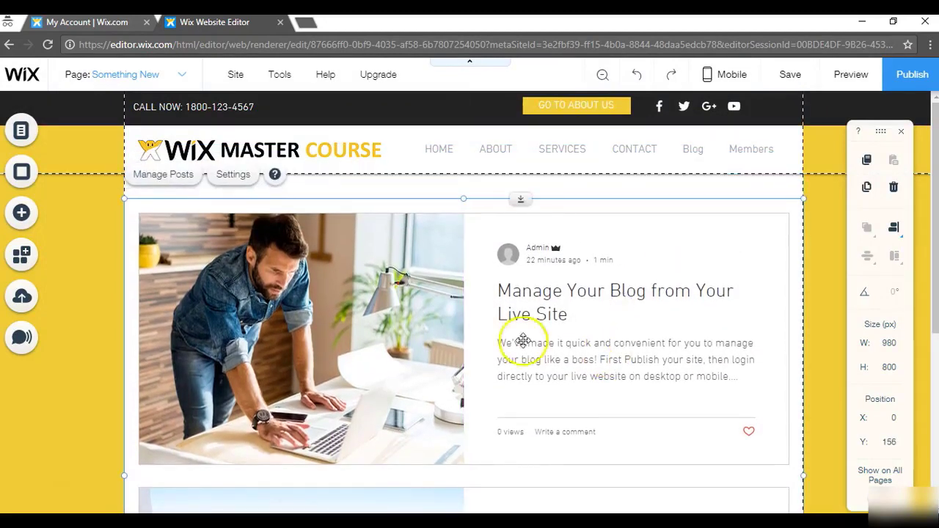
Step: Set the custom feed's category to Something New and close its settings
left_click(233, 176)
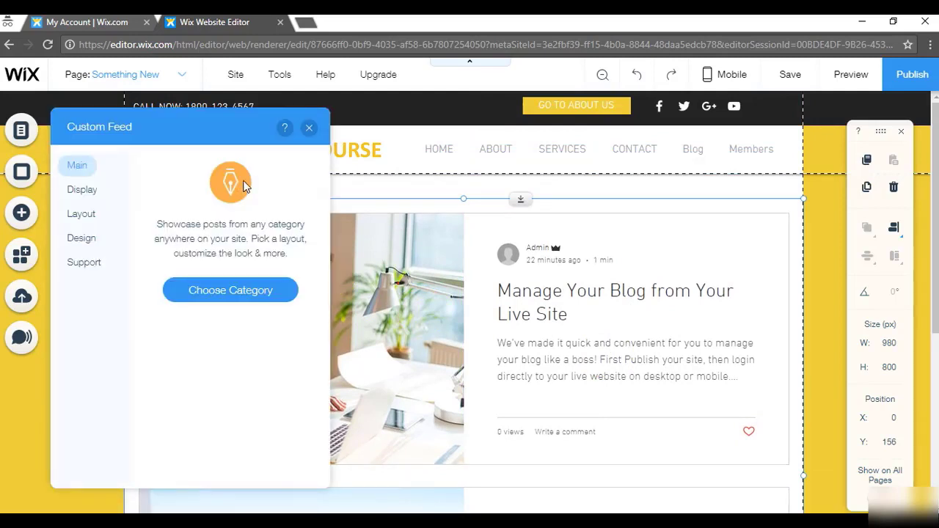
left_click(228, 291)
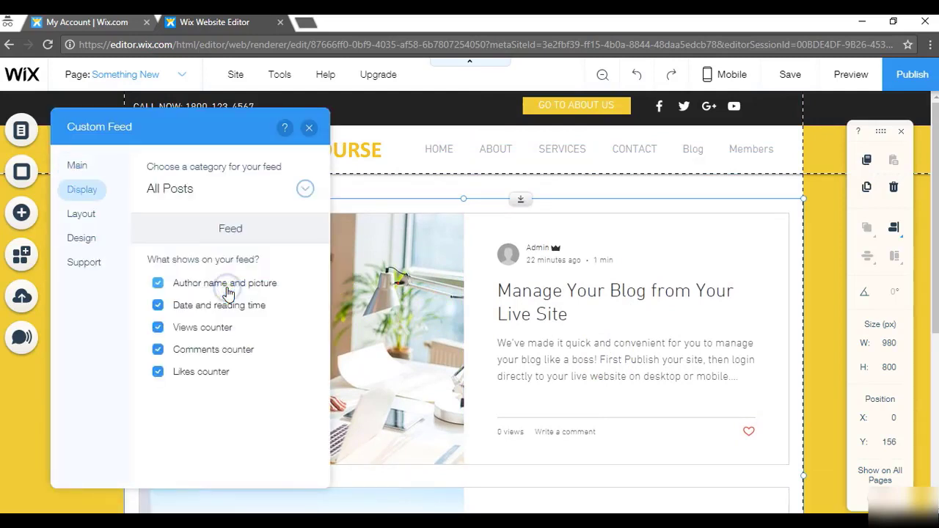
left_click(185, 204)
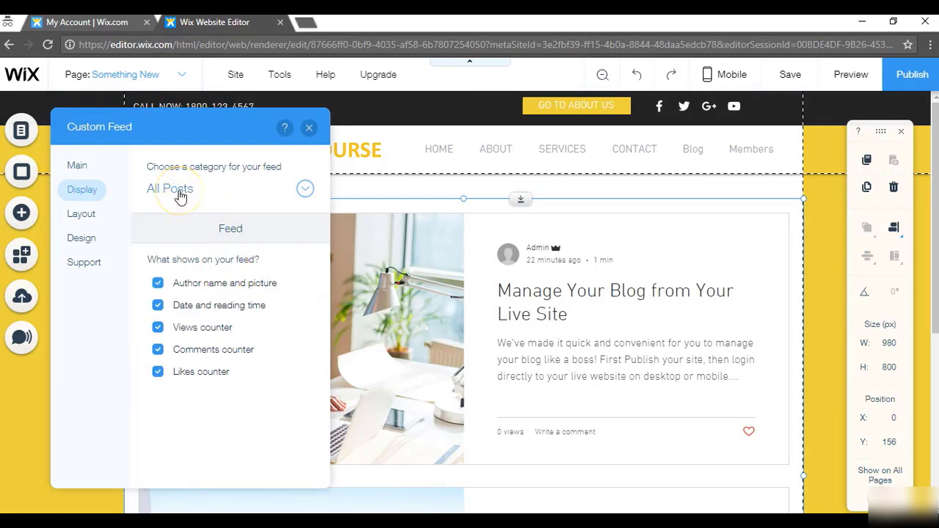
left_click(181, 196)
left_click(192, 289)
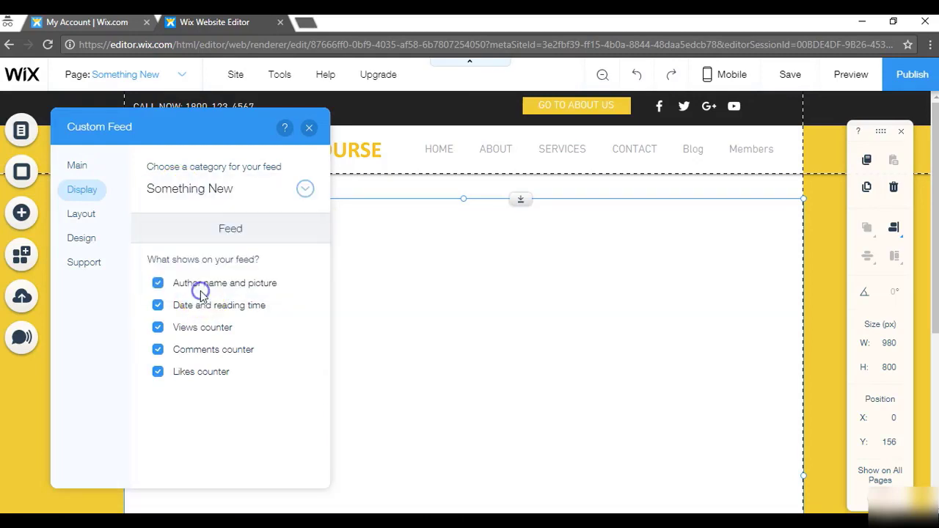
left_click(309, 130)
left_click(928, 200)
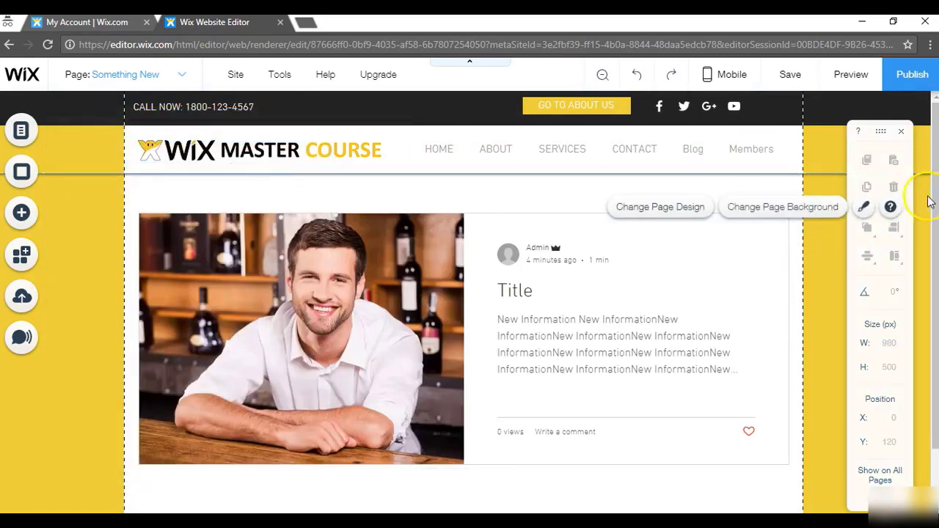
Step: Preview the site, compare the Blog page with its Something New subpage, and return to editing
mouse_move(934, 203)
left_mouse_down()
mouse_move(935, 268)
mouse_move(937, 209)
left_mouse_up()
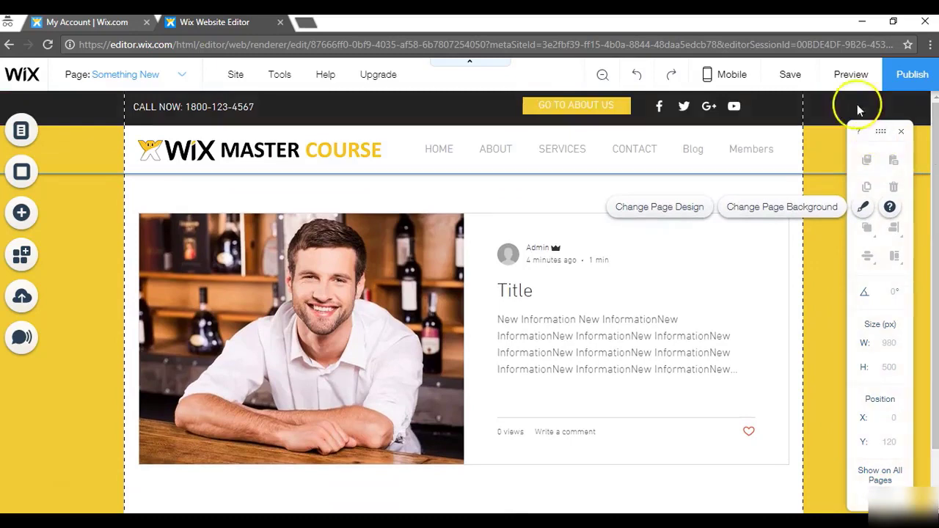
left_click(853, 81)
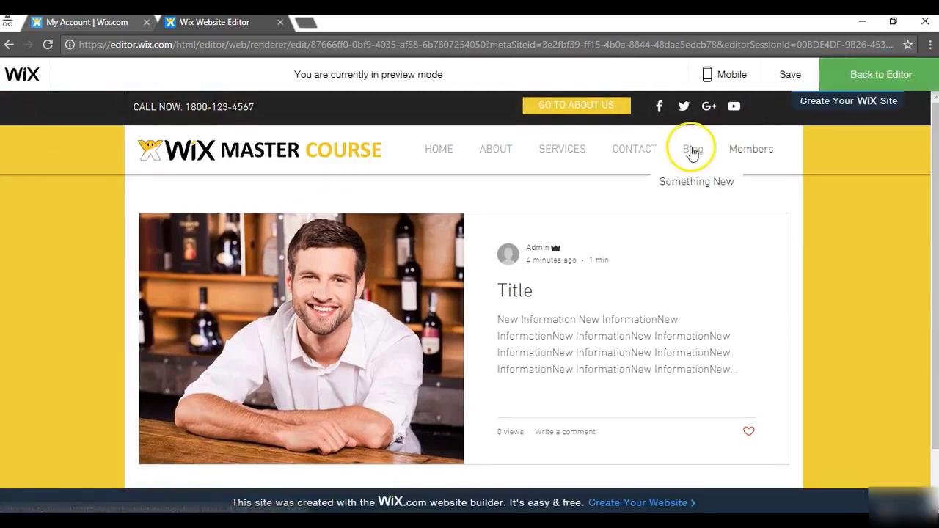
left_click(692, 151)
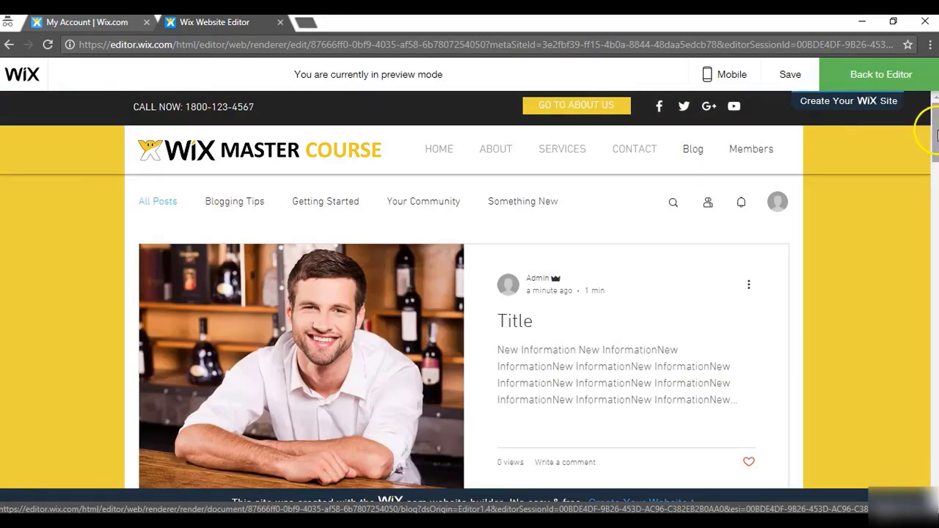
mouse_move(938, 135)
left_mouse_down()
mouse_move(935, 262)
mouse_move(938, 133)
left_mouse_up()
mouse_move(712, 152)
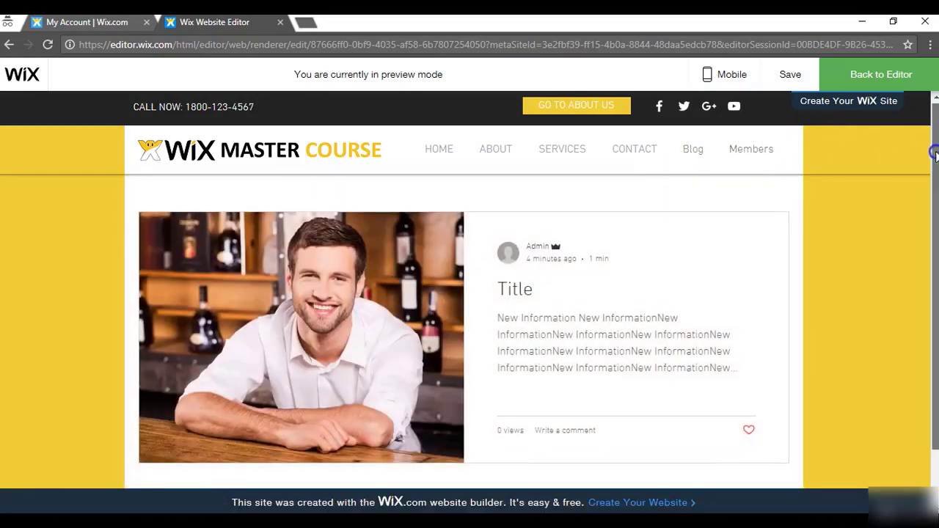
mouse_move(935, 153)
left_mouse_down()
mouse_move(929, 279)
mouse_move(936, 139)
left_mouse_up()
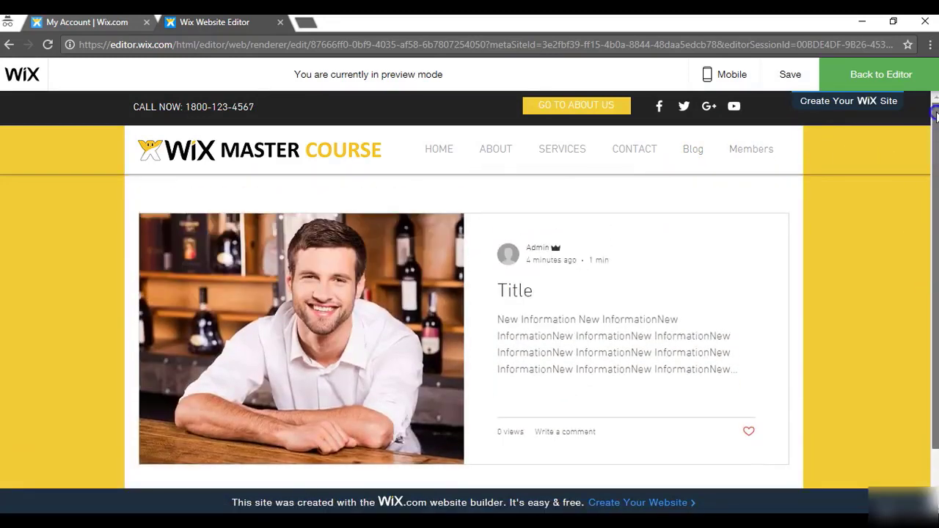
left_click(883, 81)
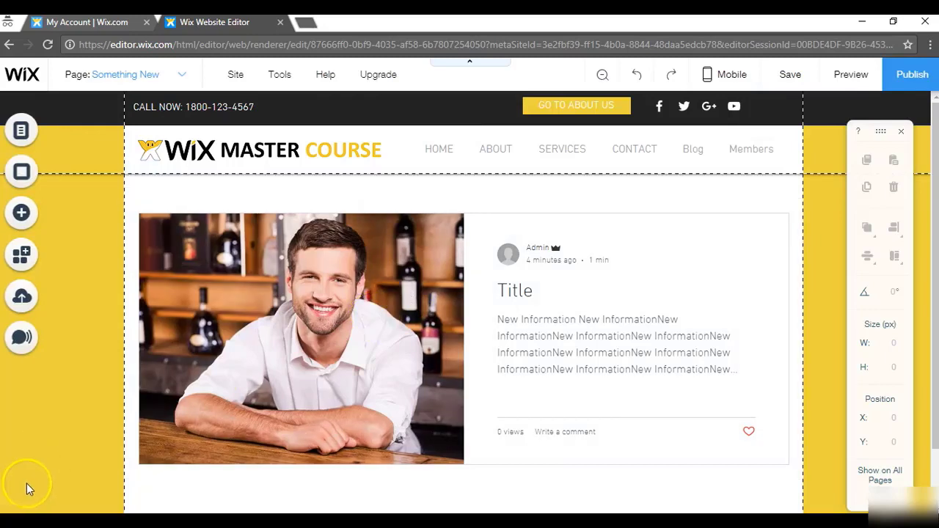